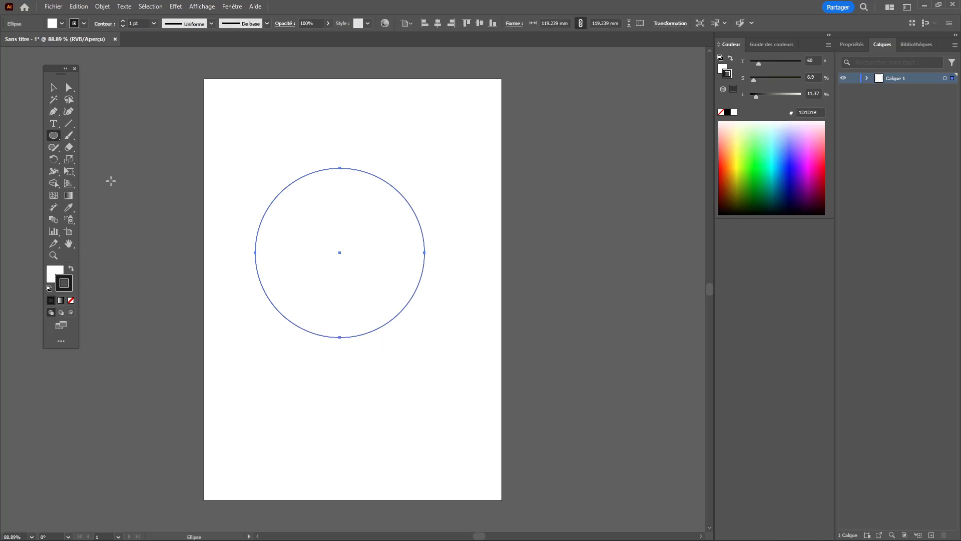
- Give the circle a linear white-to-black gradient fill and a dark stroke, with the gradient settings displayed
{"action": "left_click", "coordinate": [71, 269]}
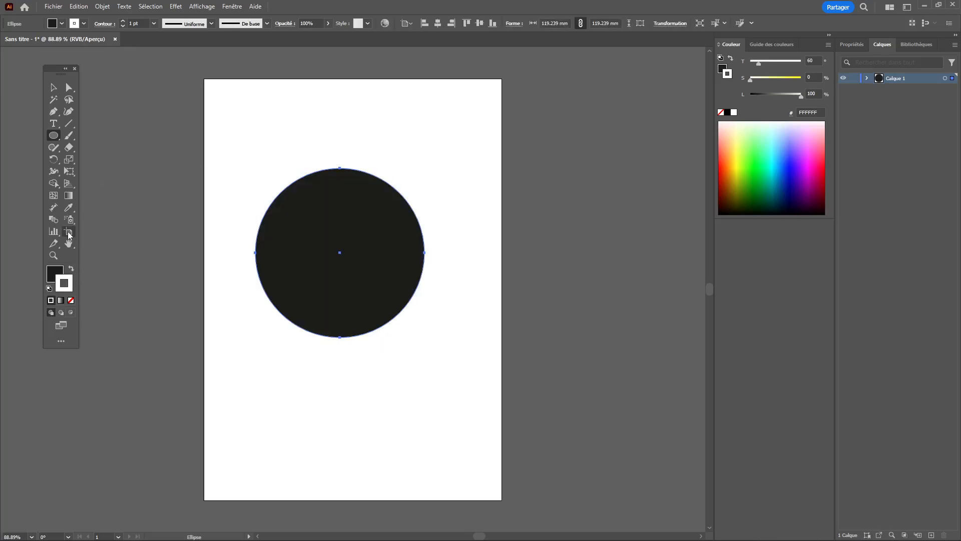
{"action": "left_click", "coordinate": [69, 197]}
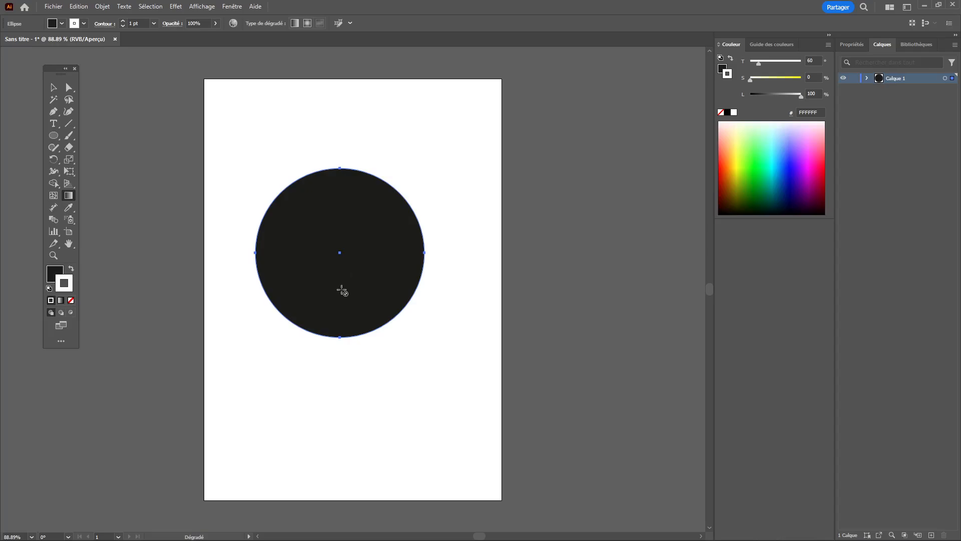
{"action": "left_click", "coordinate": [295, 24]}
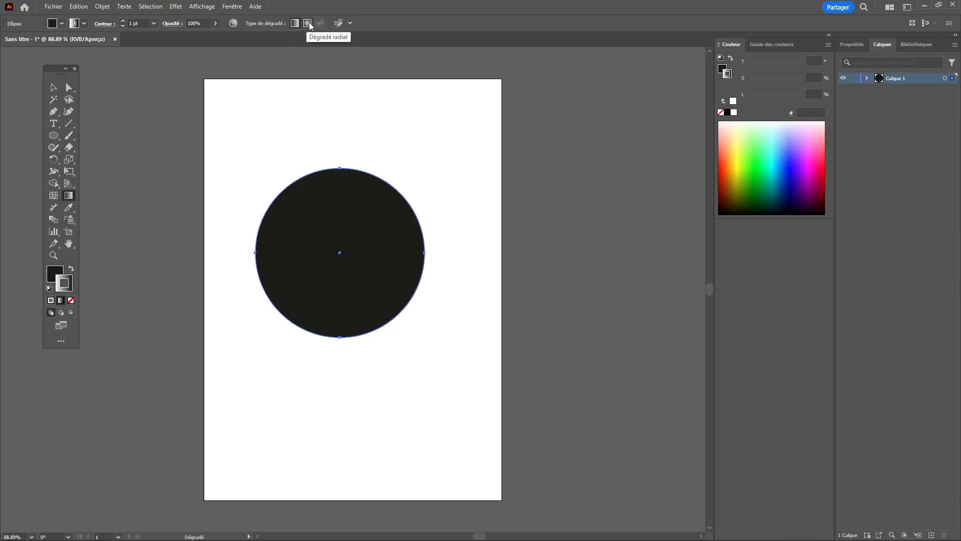
{"action": "left_click", "coordinate": [204, 6]}
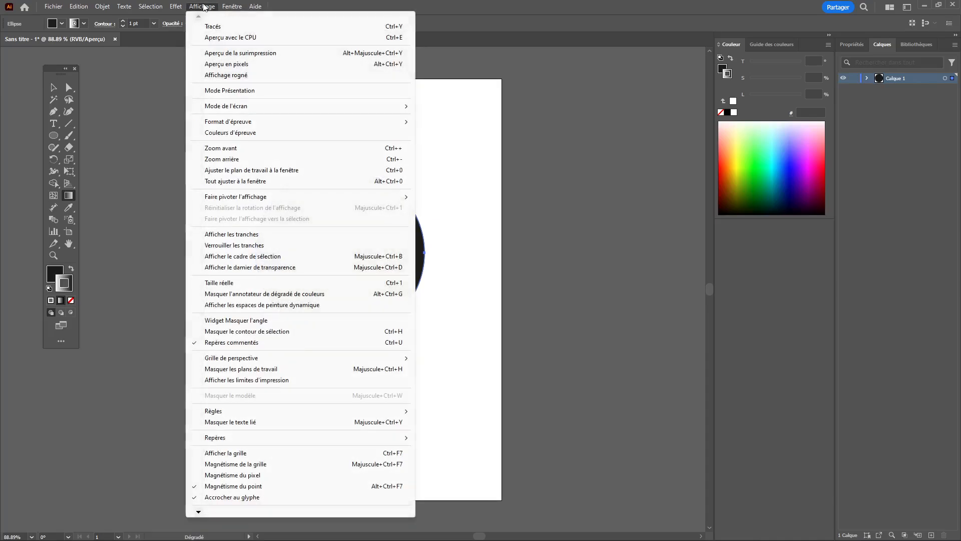
{"action": "mouse_move", "coordinate": [232, 6]}
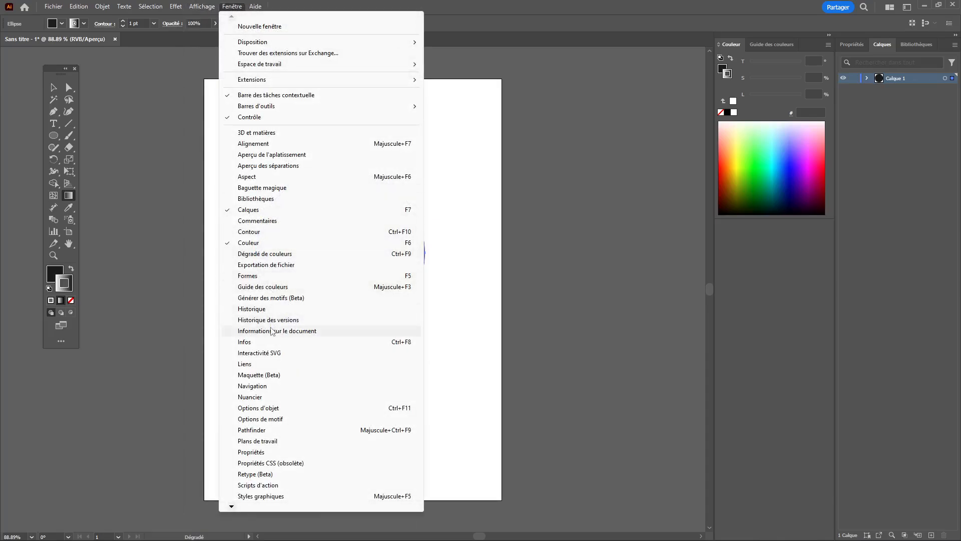
{"action": "left_click", "coordinate": [270, 254]}
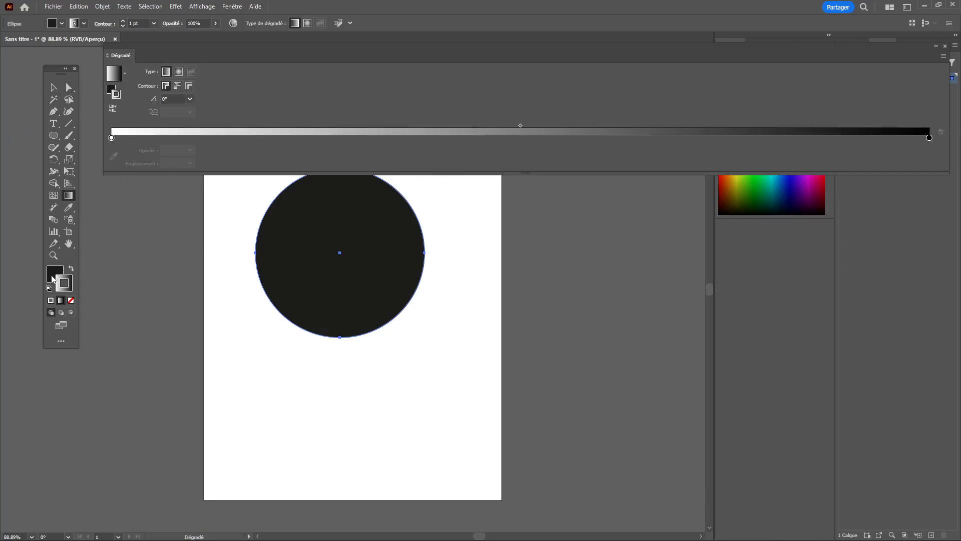
{"action": "left_click", "coordinate": [53, 279]}
{"action": "key", "text": "period"}
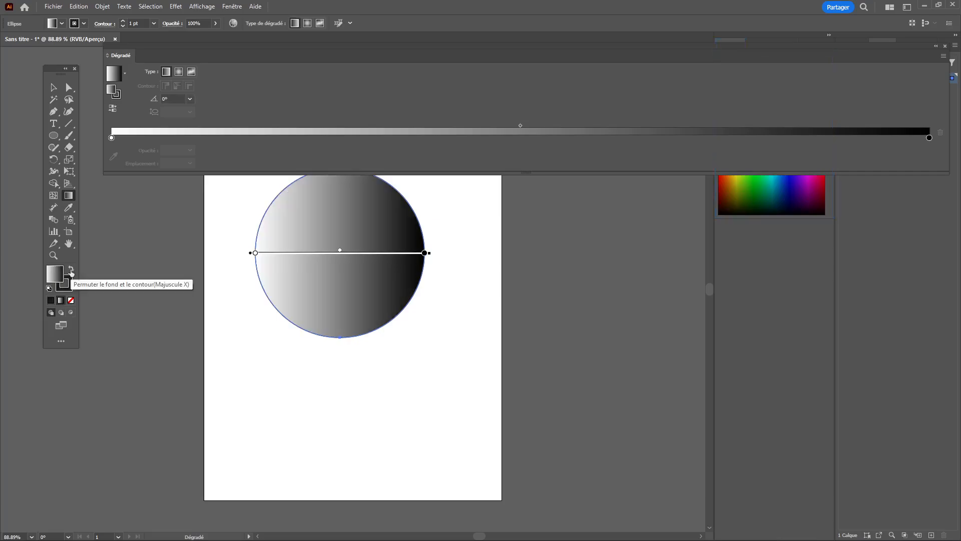
- Redraw the circle's linear gradient diagonally so white starts at its upper left and black ends at its lower right, about -37.6°
{"action": "left_click_drag", "start_coordinate": [304, 297], "coordinate": [375, 209]}
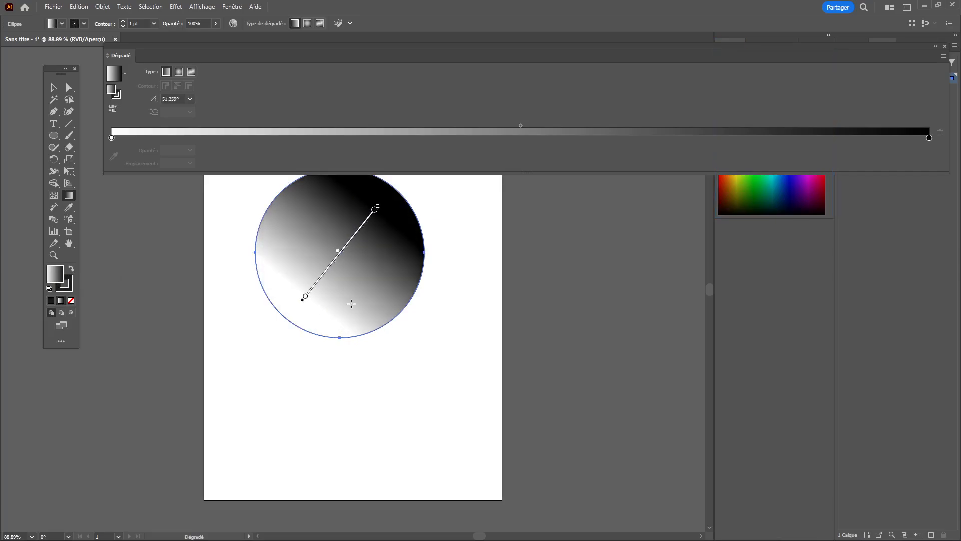
{"action": "left_click_drag", "start_coordinate": [316, 228], "coordinate": [386, 300]}
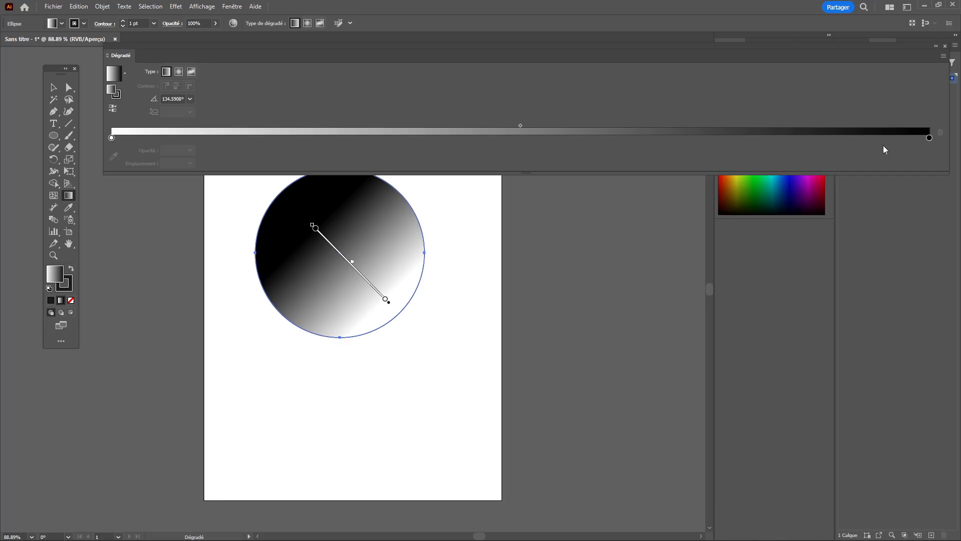
{"action": "left_click_drag", "start_coordinate": [287, 212], "coordinate": [379, 282]}
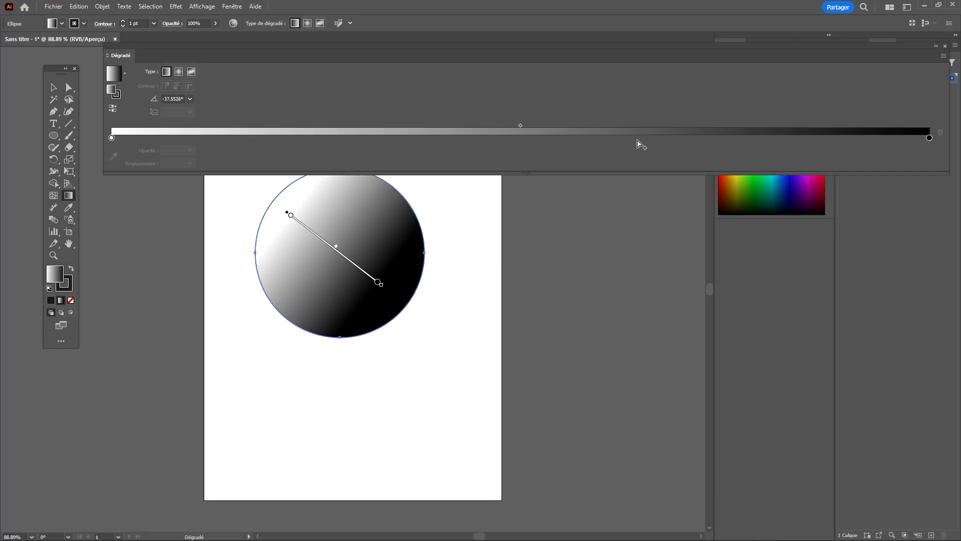
- Add a gradient stop at about 65.5% and darken it to 14.9% brightness (262626)
{"action": "left_click", "coordinate": [644, 141]}
{"action": "left_click_drag", "start_coordinate": [646, 144], "coordinate": [647, 138]}
{"action": "double_click", "coordinate": [646, 140]}
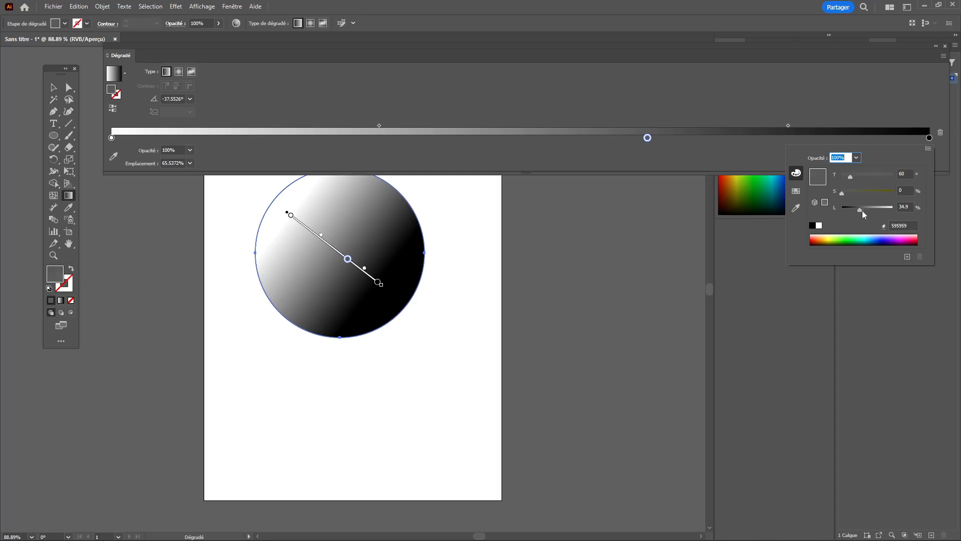
{"action": "mouse_move", "coordinate": [862, 211]}
{"action": "left_mouse_down"}
{"action": "mouse_move", "coordinate": [877, 209]}
{"action": "mouse_move", "coordinate": [849, 207]}
{"action": "left_mouse_up"}
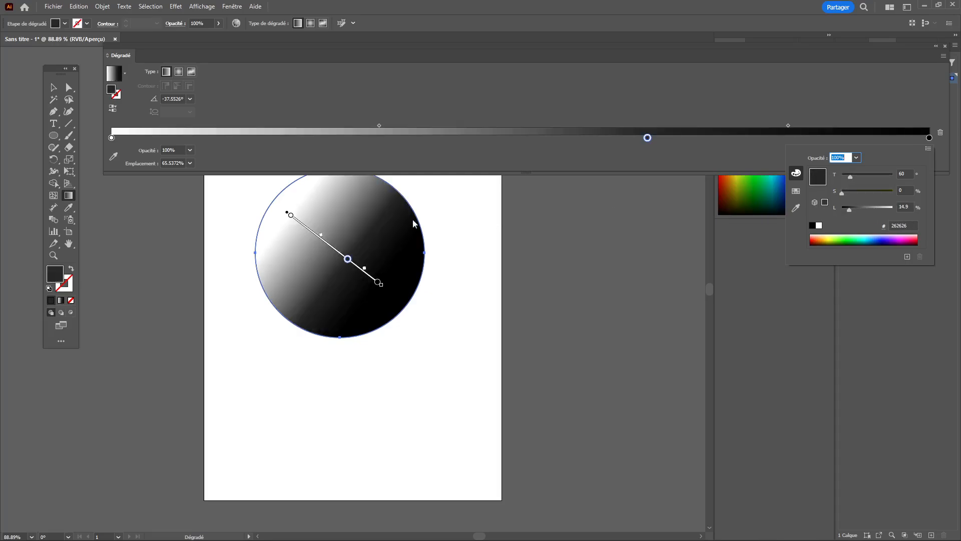
- Duplicate and reposition white and dark gradient stops into alternating bands, with a white stop at about 84.9% and the final black stop at about 95.7%
{"action": "left_click", "coordinate": [112, 139]}
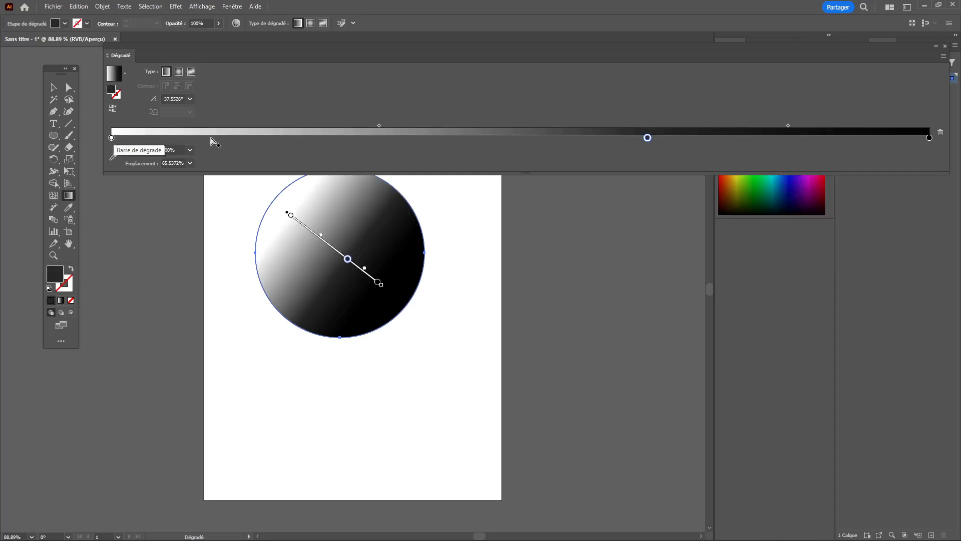
{"action": "left_click_drag", "start_coordinate": [112, 138], "coordinate": [805, 138]}
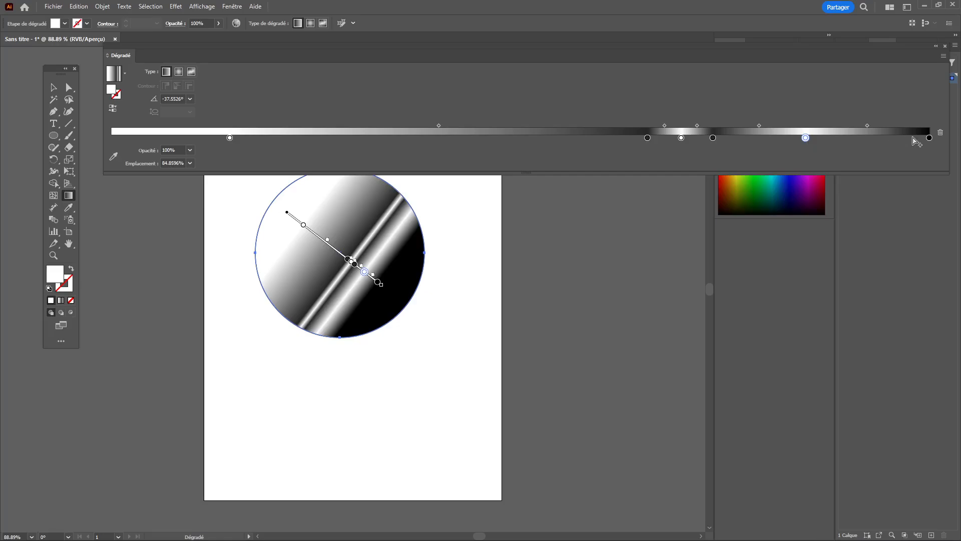
{"action": "left_click_drag", "start_coordinate": [930, 138], "coordinate": [894, 138]}
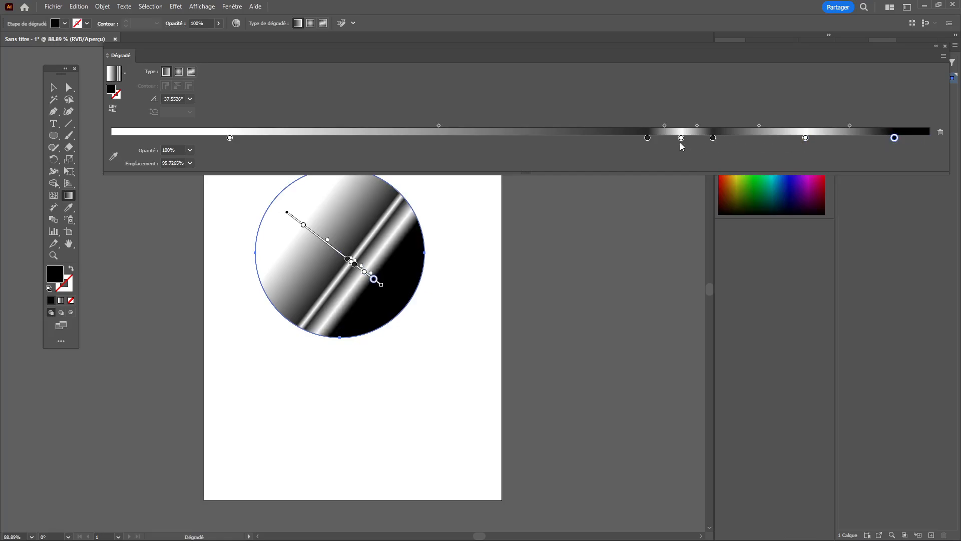
{"action": "left_click_drag", "start_coordinate": [648, 138], "coordinate": [560, 138], "text": "alt"}
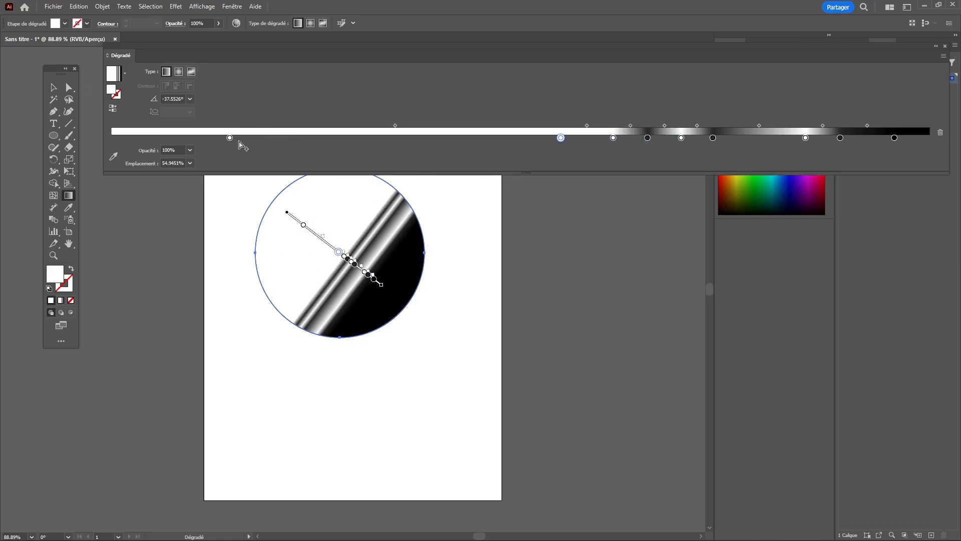
- Change the gradient to radial and rearrange its stops into concentric rings, with a dark stop at about 58.6%
{"action": "left_click", "coordinate": [178, 72]}
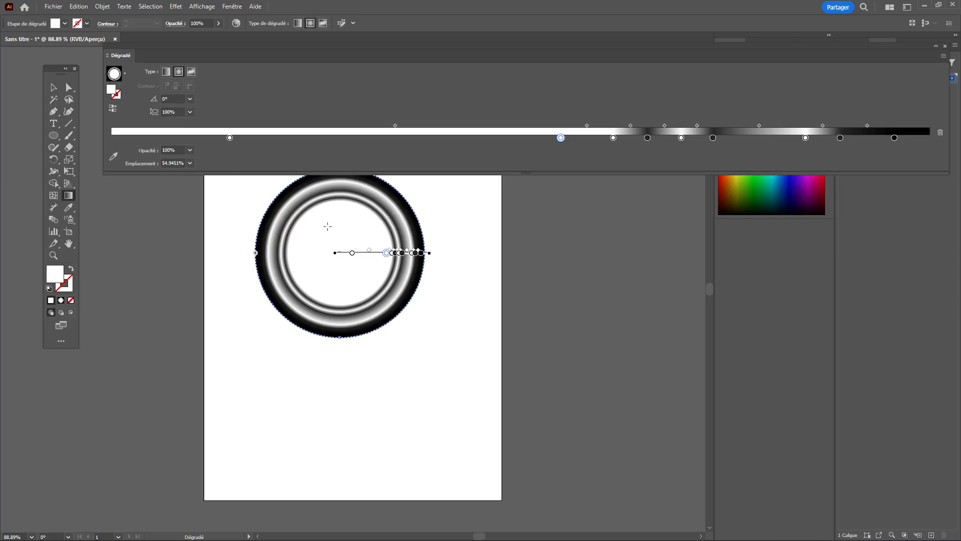
{"action": "mouse_move", "coordinate": [385, 253]}
{"action": "left_mouse_down"}
{"action": "mouse_move", "coordinate": [345, 253]}
{"action": "mouse_move", "coordinate": [399, 253]}
{"action": "mouse_move", "coordinate": [390, 253]}
{"action": "left_mouse_up"}
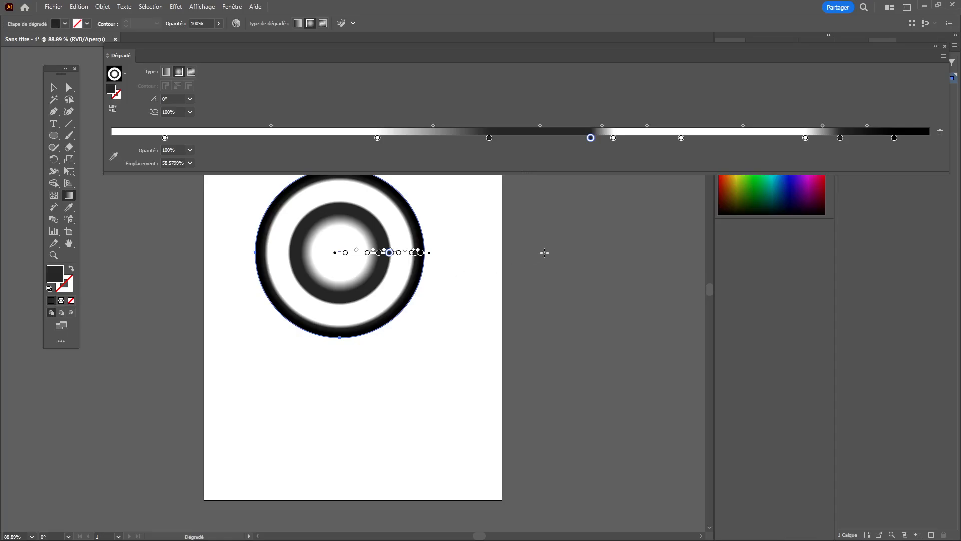
- Leave gradient editing and open the most recent omega.ai file
{"action": "left_click", "coordinate": [54, 87]}
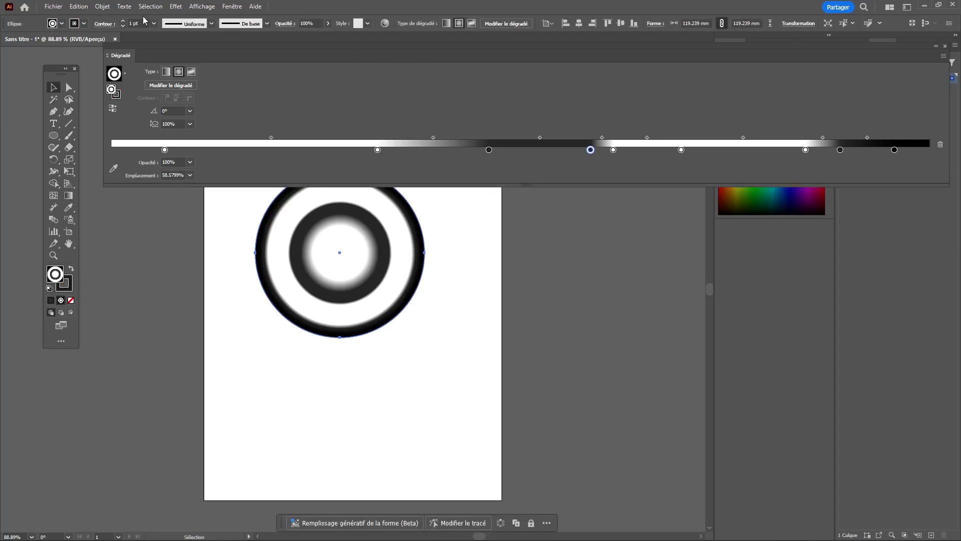
{"action": "left_click", "coordinate": [53, 7]}
{"action": "mouse_move", "coordinate": [80, 52]}
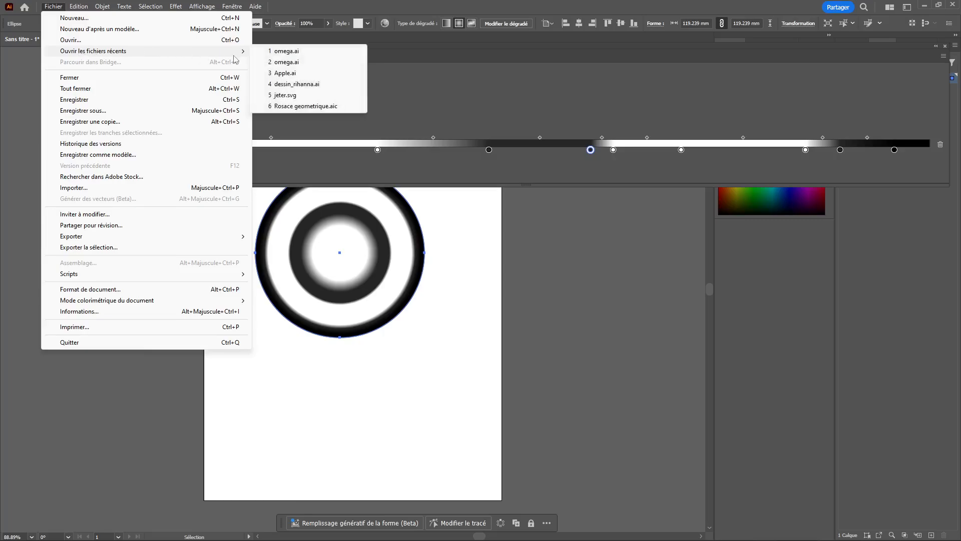
{"action": "left_click", "coordinate": [287, 52]}
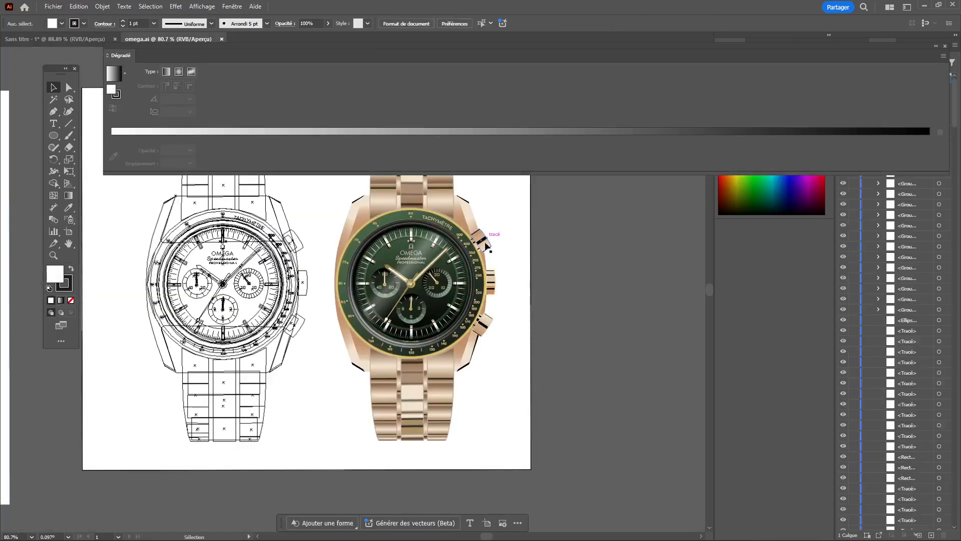
- Move the transparent reflection ellipse and the green gradient circle off the coloured watch's dial to the area beside it
{"action": "left_click_drag", "start_coordinate": [439, 252], "coordinate": [490, 282]}
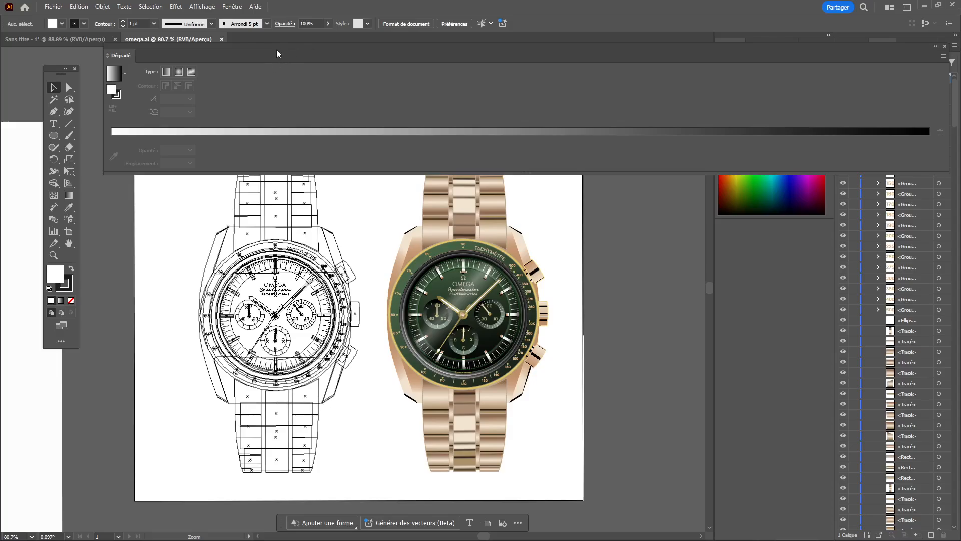
{"action": "left_click", "coordinate": [462, 298]}
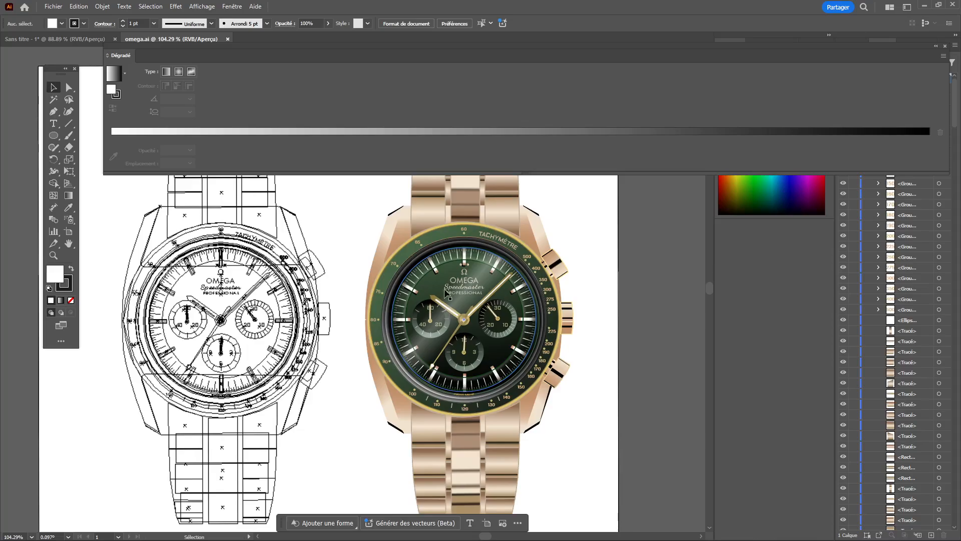
{"action": "mouse_move", "coordinate": [456, 294]}
{"action": "left_mouse_down"}
{"action": "mouse_move", "coordinate": [464, 302]}
{"action": "mouse_move", "coordinate": [434, 293]}
{"action": "mouse_move", "coordinate": [452, 293]}
{"action": "left_mouse_up"}
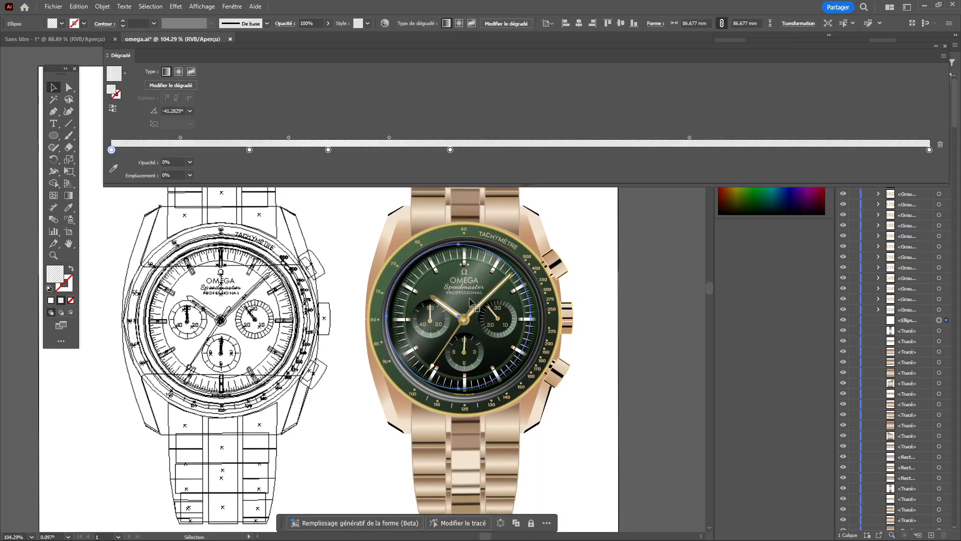
{"action": "key", "text": "ctrl+z"}
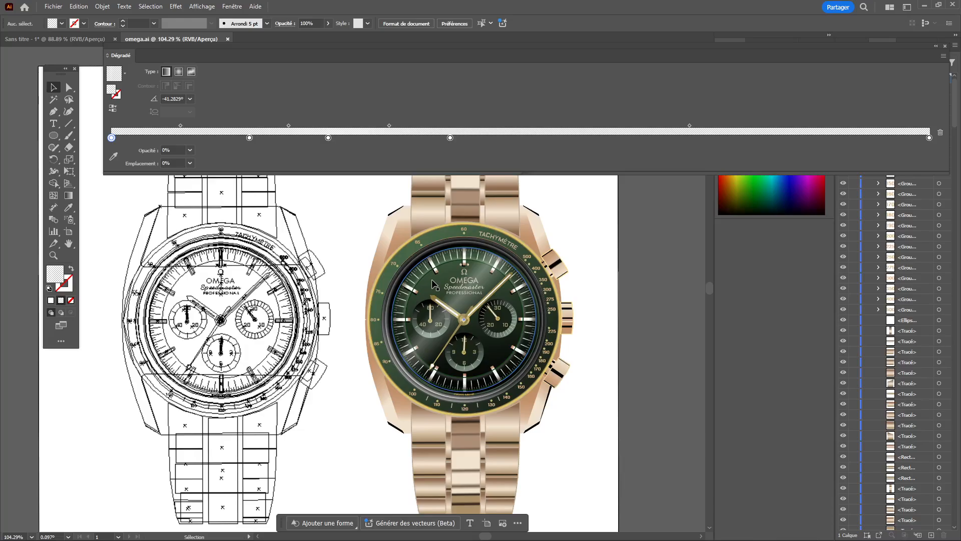
{"action": "left_click_drag", "start_coordinate": [432, 281], "coordinate": [590, 409]}
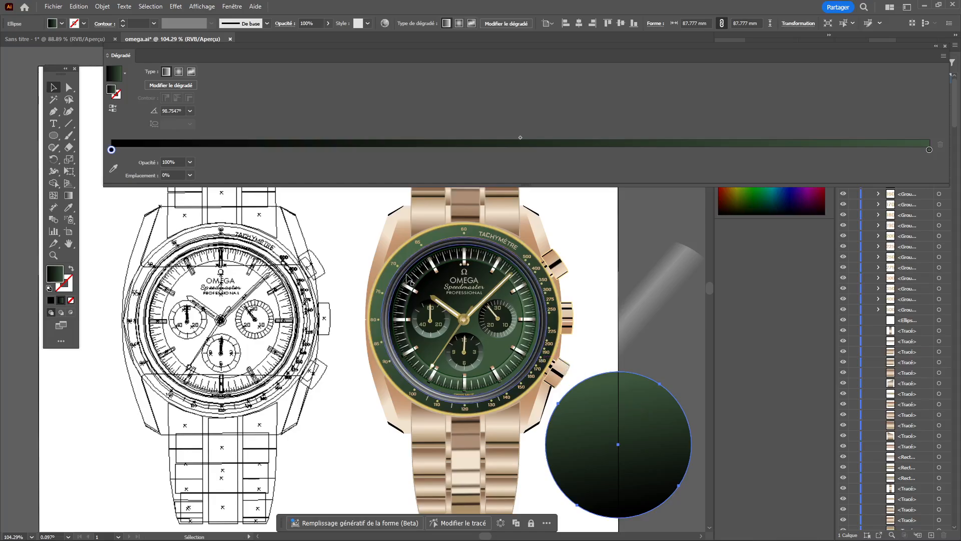
{"action": "left_click_drag", "start_coordinate": [406, 279], "coordinate": [293, 254]}
{"action": "key", "text": "ctrl+z"}
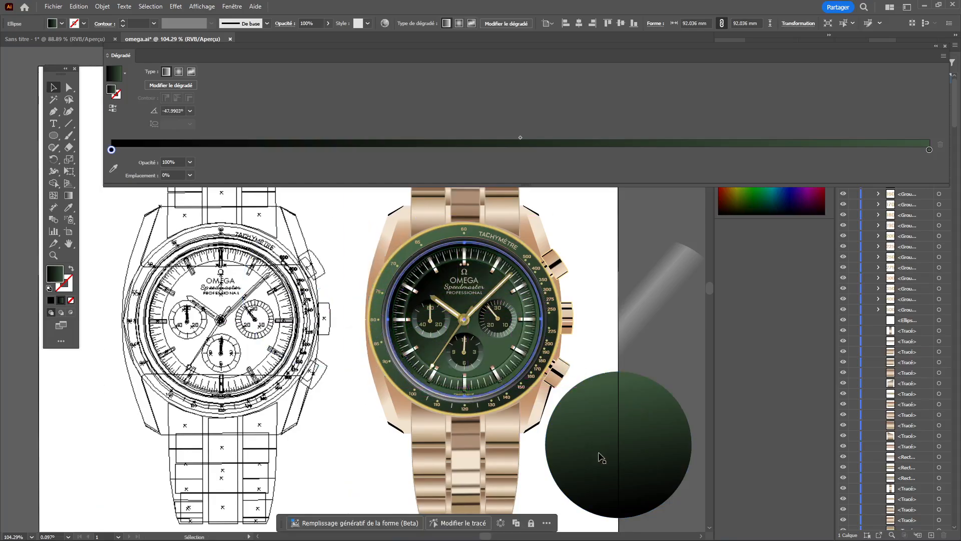
{"action": "left_click", "coordinate": [601, 457]}
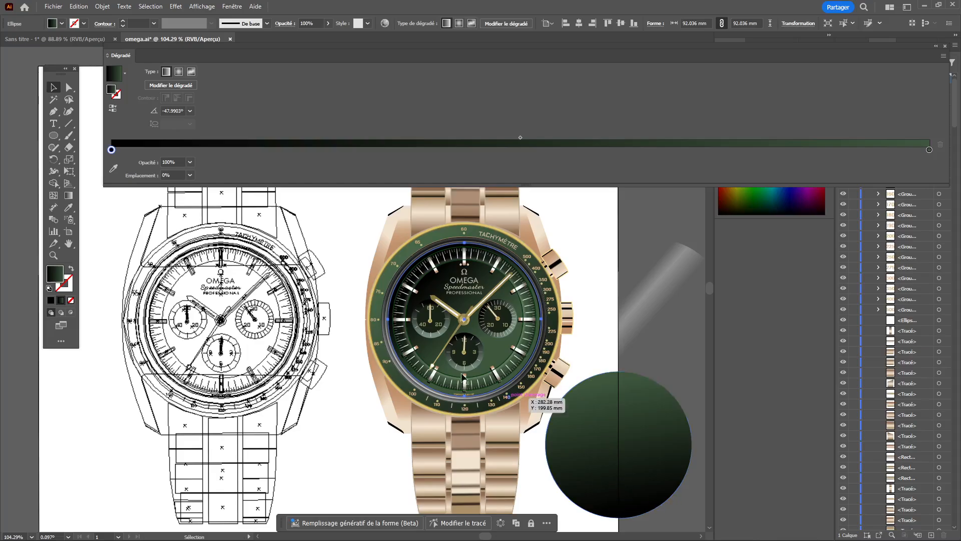
- Delete the line-art watch and place the green gradient circle with its reflection overlay in the freed space
{"action": "left_click", "coordinate": [223, 313]}
{"action": "key", "text": "Delete"}
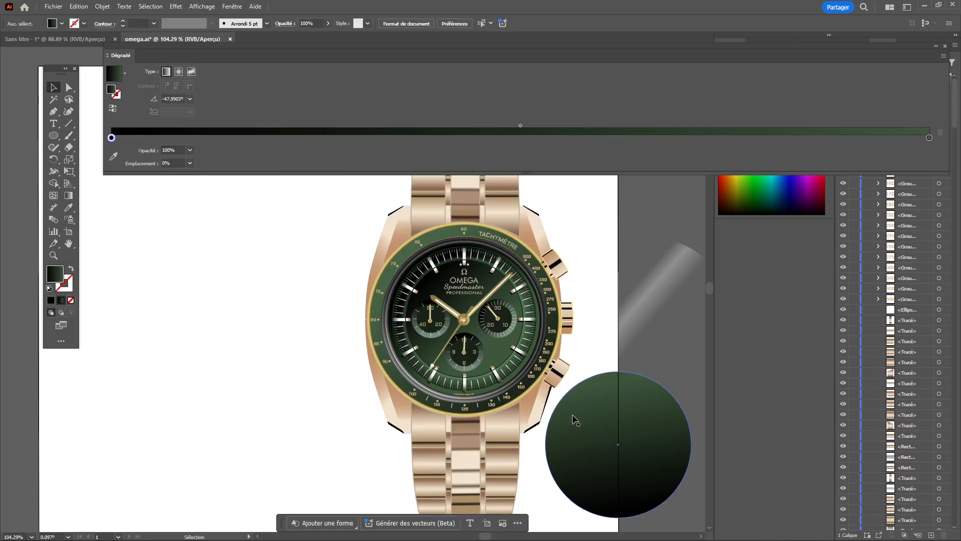
{"action": "left_click_drag", "start_coordinate": [601, 425], "coordinate": [119, 296]}
{"action": "left_click_drag", "start_coordinate": [661, 285], "coordinate": [199, 271]}
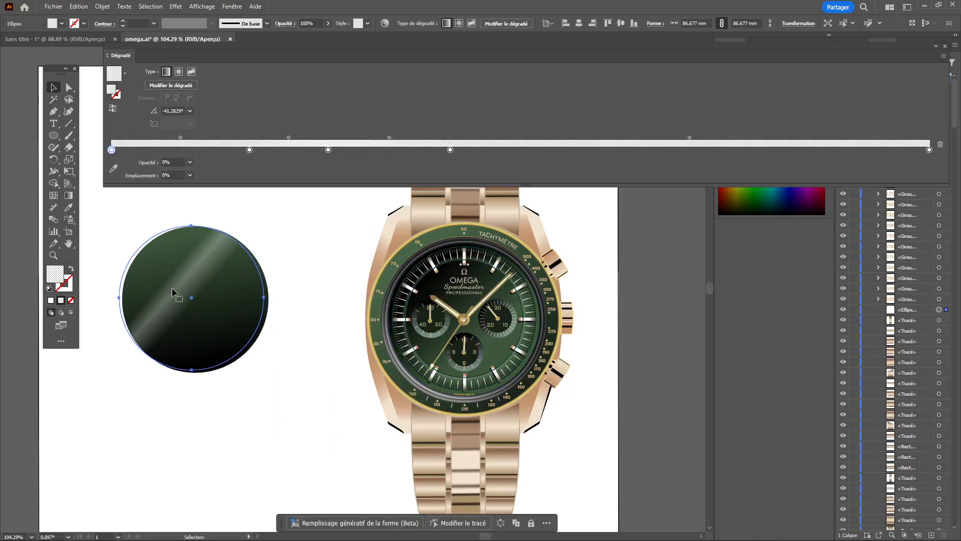
{"action": "mouse_move", "coordinate": [190, 290]}
{"action": "left_mouse_down"}
{"action": "mouse_move", "coordinate": [646, 303]}
{"action": "mouse_move", "coordinate": [657, 312]}
{"action": "mouse_move", "coordinate": [201, 291]}
{"action": "left_mouse_up"}
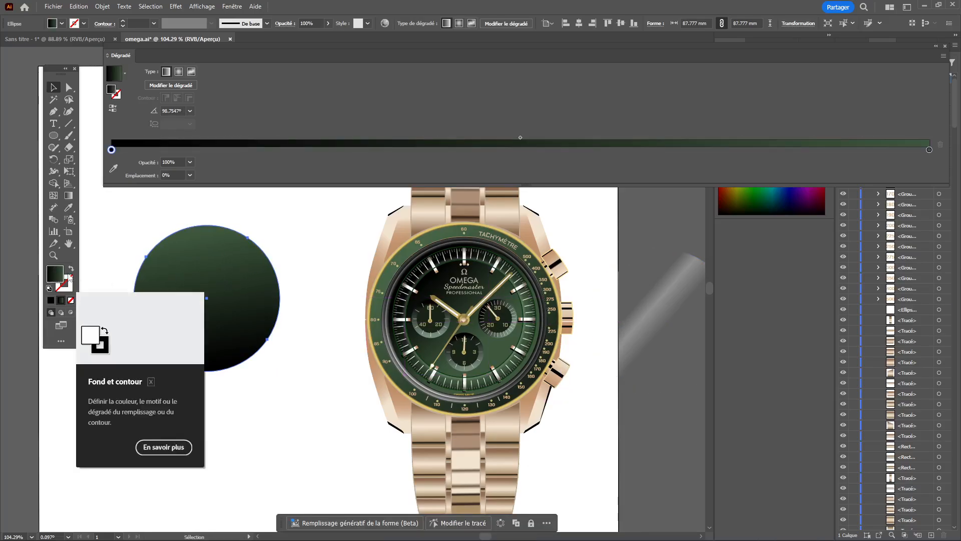
- Remove the green circle's fill and give it a dark 200 pt stroke
{"action": "left_click", "coordinate": [71, 300]}
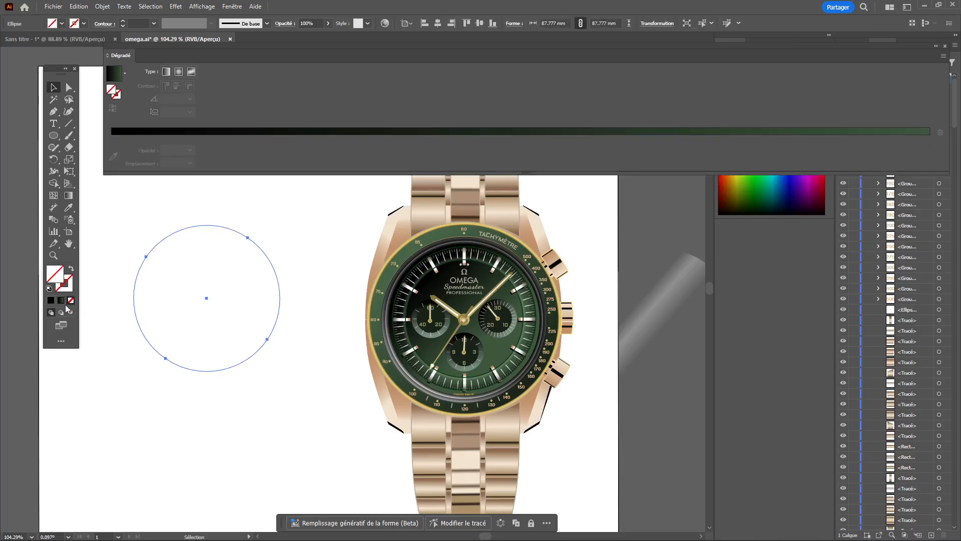
{"action": "left_click", "coordinate": [68, 284]}
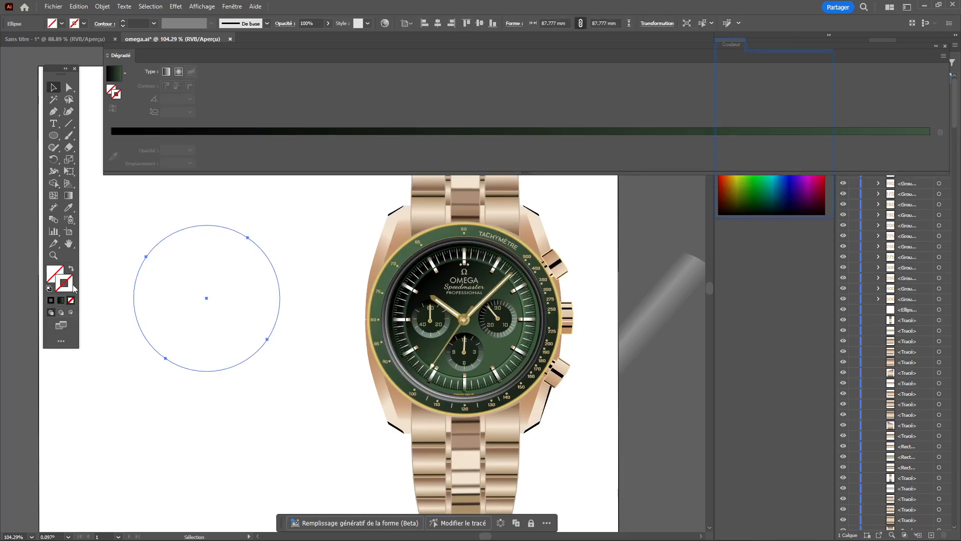
{"action": "left_click", "coordinate": [136, 23]}
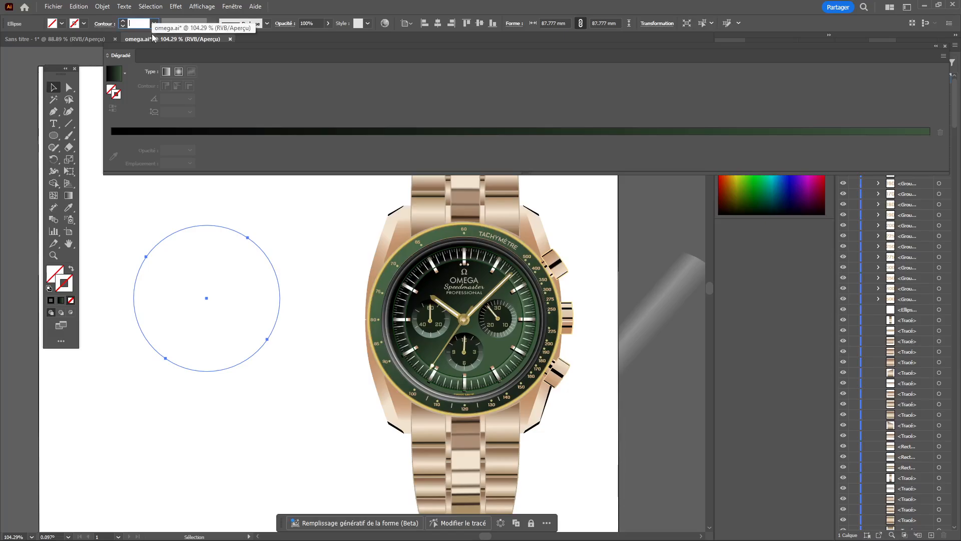
{"action": "key", "text": "Return"}
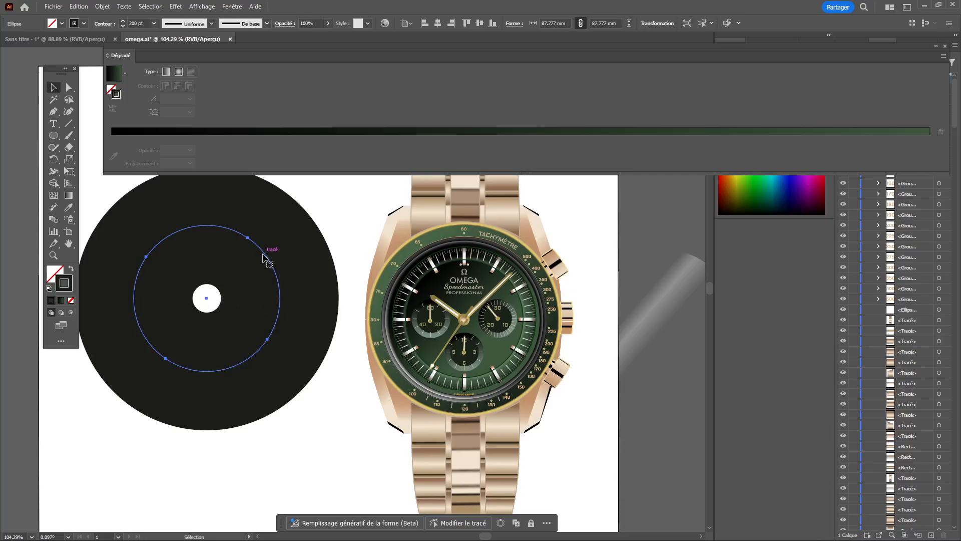
- Scale the stroked circle down to about 70.45 mm so its centre hole closes, and shift it slightly towards the watch
{"action": "left_click", "coordinate": [68, 159]}
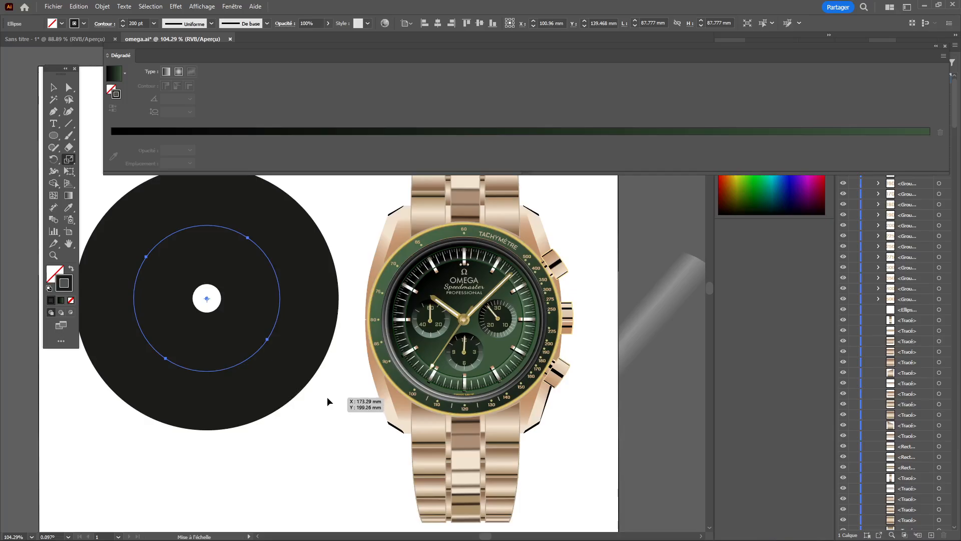
{"action": "left_click_drag", "start_coordinate": [326, 396], "coordinate": [304, 377]}
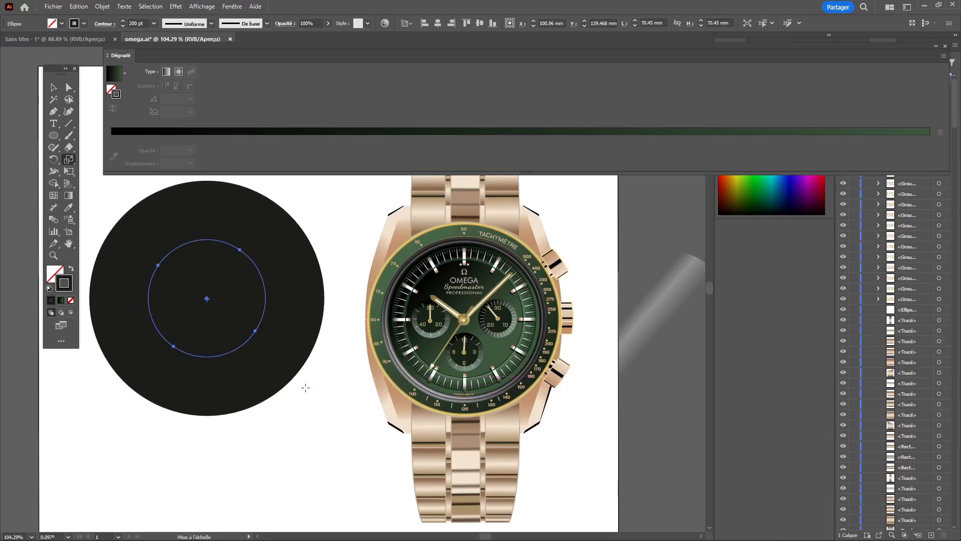
{"action": "left_click", "coordinate": [53, 87]}
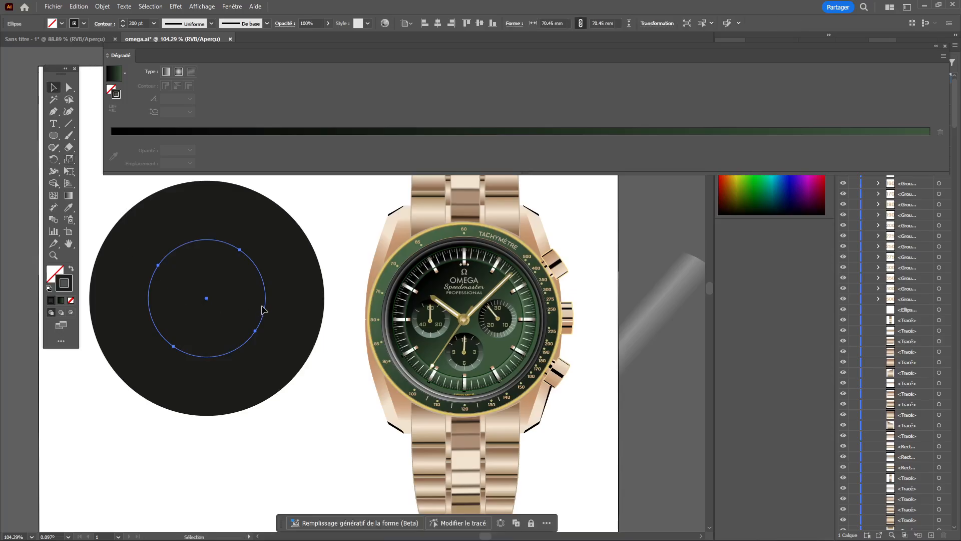
{"action": "left_click", "coordinate": [292, 307]}
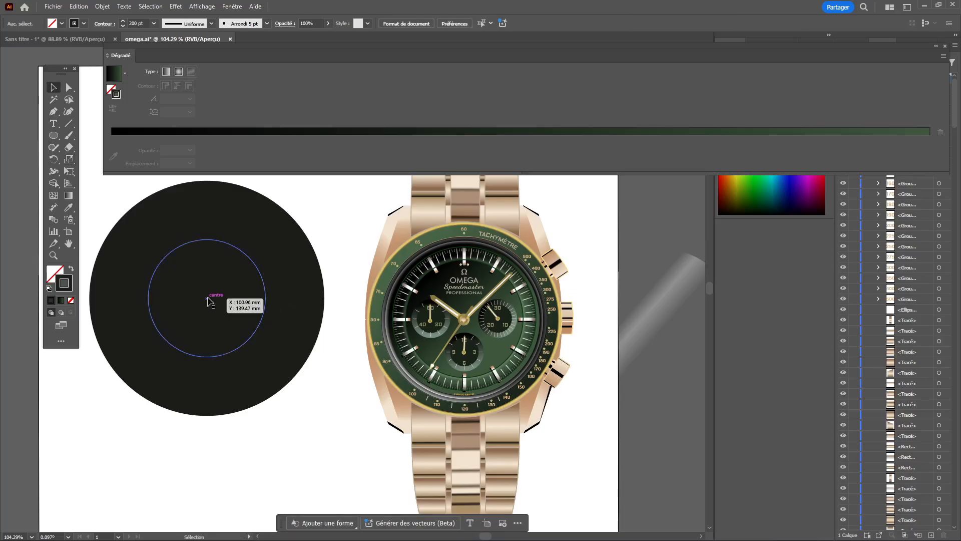
{"action": "left_click_drag", "start_coordinate": [209, 300], "coordinate": [222, 302]}
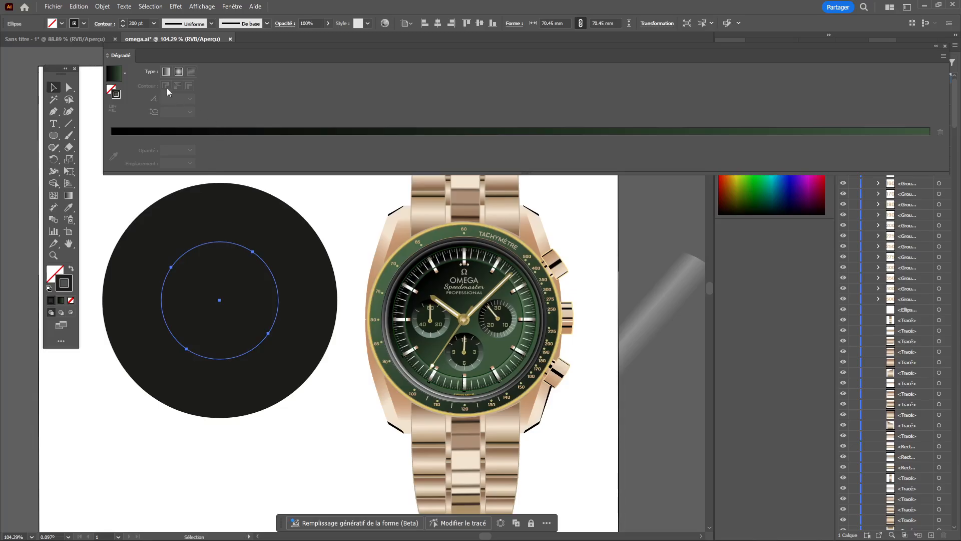
- Give the circle's stroke the black-to-green radial gradient and apply it along the stroke
{"action": "left_click", "coordinate": [178, 72]}
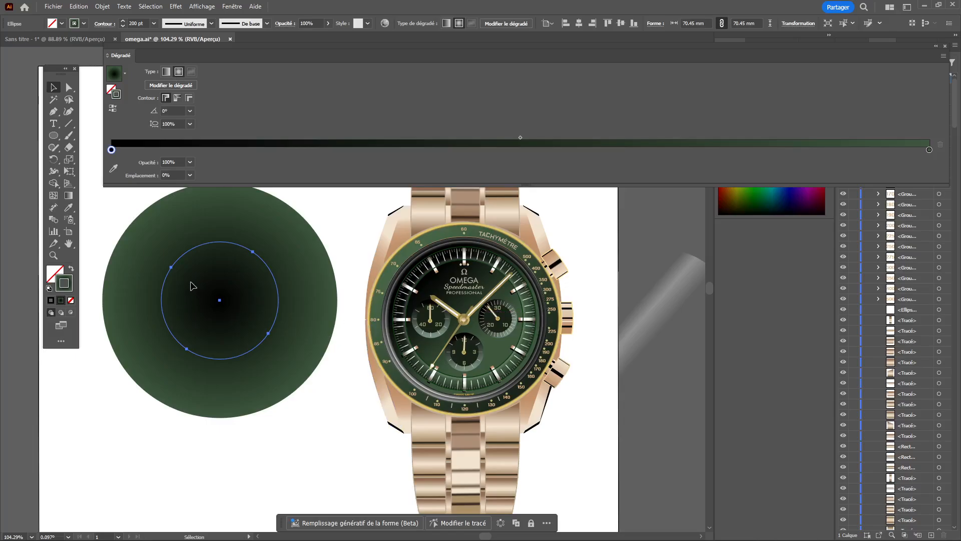
{"action": "left_click", "coordinate": [176, 99]}
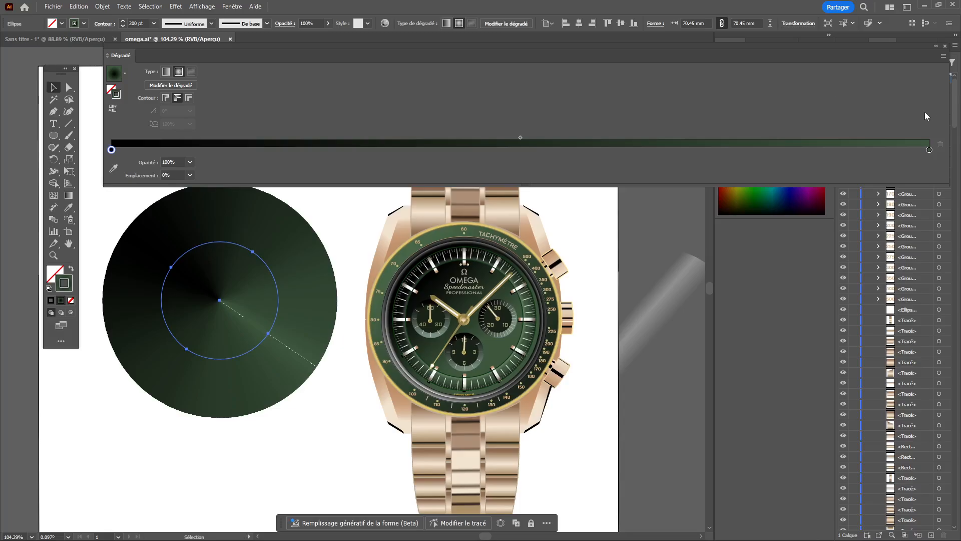
- Stretch the gradient editor across the workspace and move it and the toolbox clear of the circle
{"action": "left_click_drag", "start_coordinate": [949, 106], "coordinate": [219, 106]}
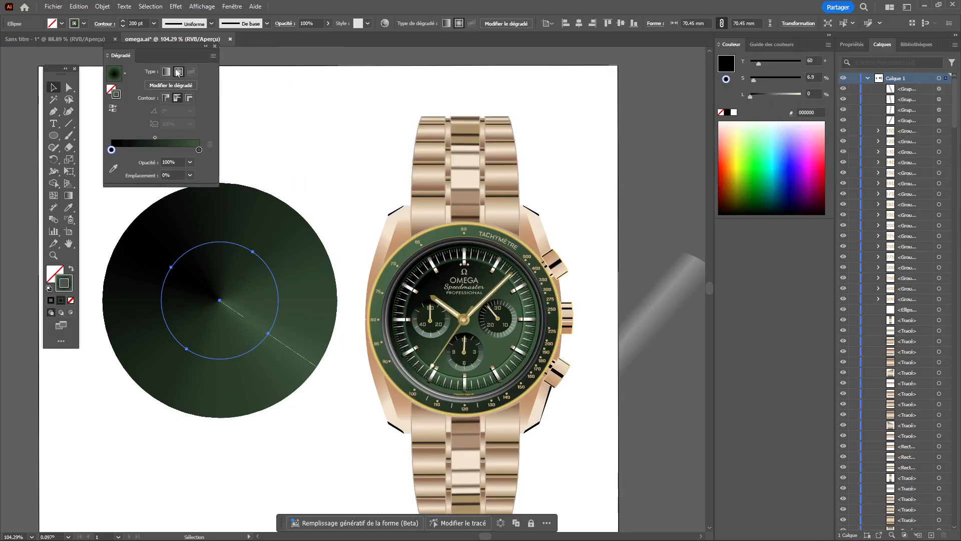
{"action": "left_click_drag", "start_coordinate": [160, 54], "coordinate": [314, 66]}
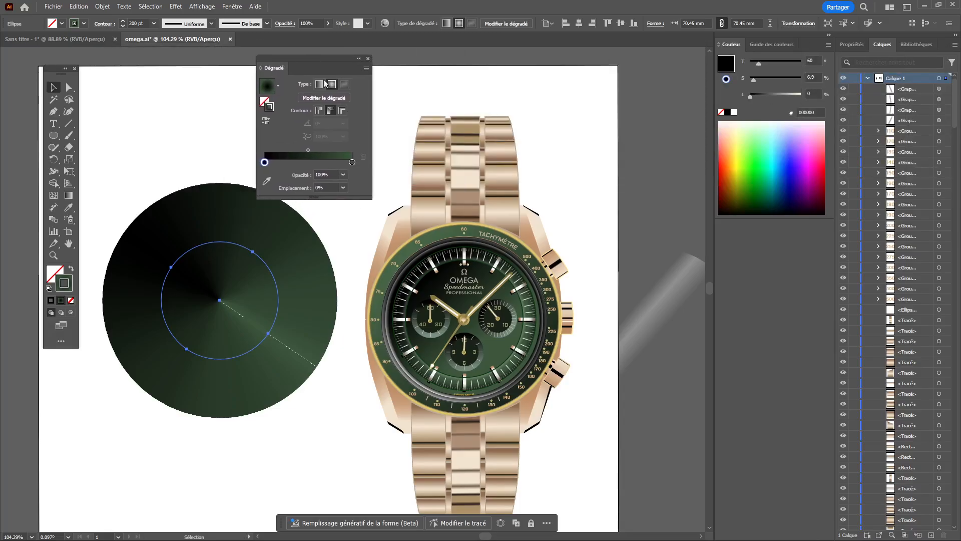
{"action": "left_click_drag", "start_coordinate": [371, 196], "coordinate": [951, 171]}
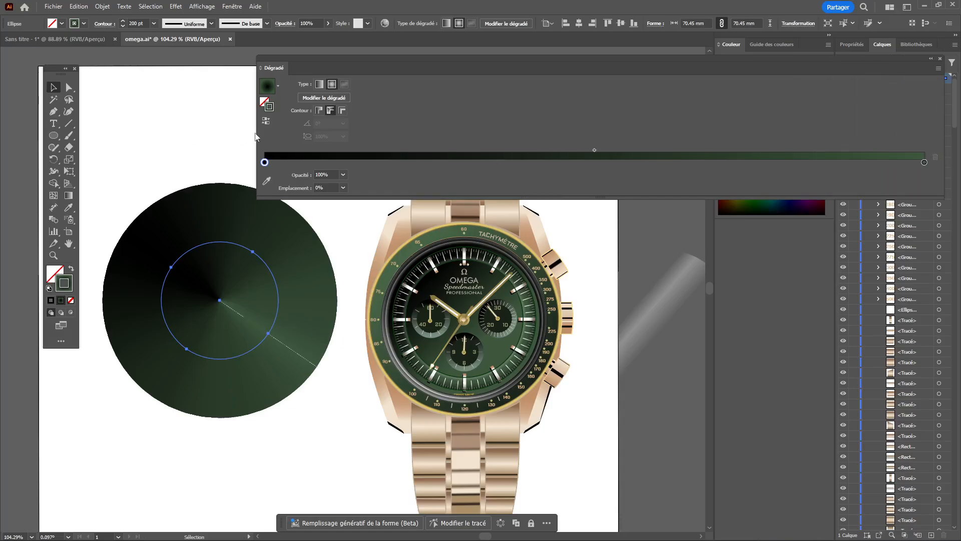
{"action": "left_click_drag", "start_coordinate": [255, 136], "coordinate": [24, 132]}
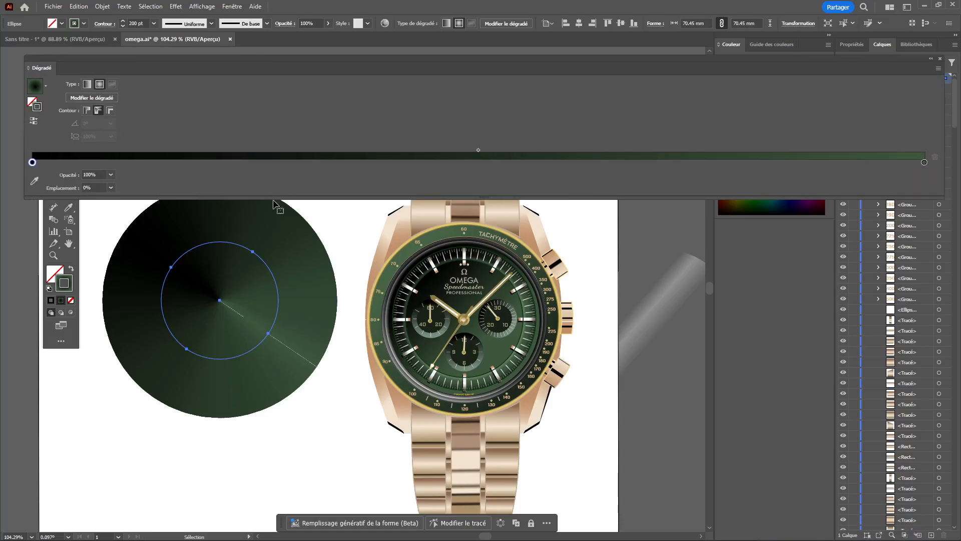
{"action": "left_click_drag", "start_coordinate": [352, 64], "coordinate": [340, 9]}
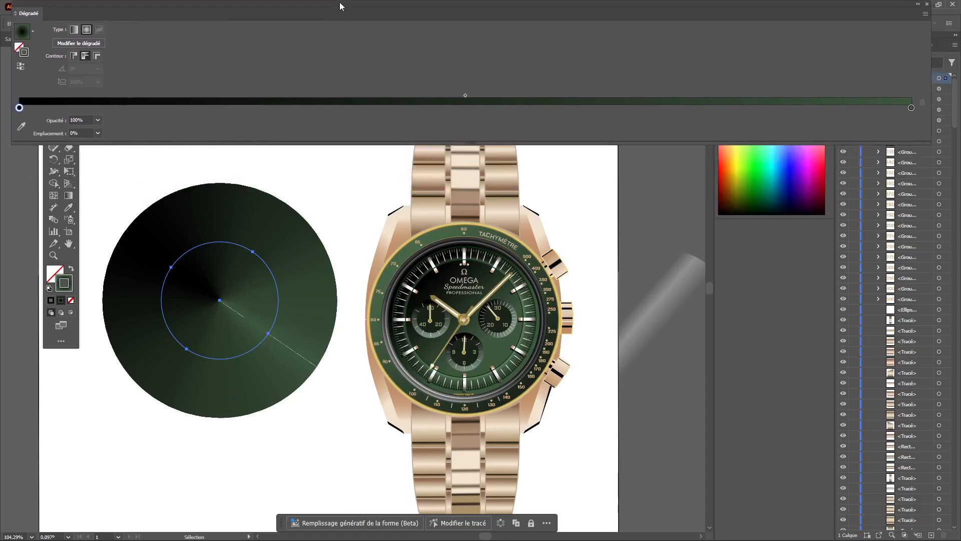
{"action": "left_click", "coordinate": [46, 208]}
{"action": "left_click_drag", "start_coordinate": [51, 75], "coordinate": [34, 205]}
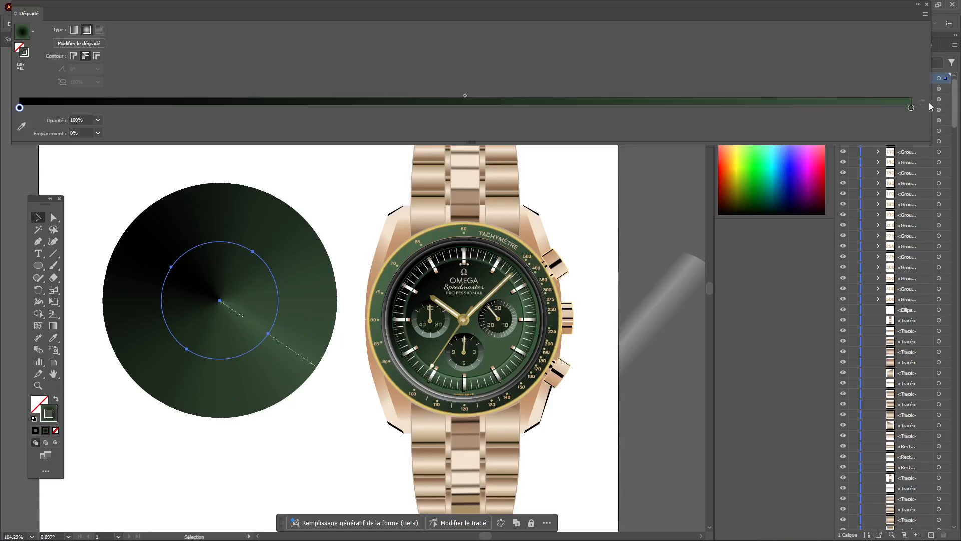
- Add a green stop to the stroke gradient at about 70% and open its colour settings
{"action": "left_click_drag", "start_coordinate": [880, 106], "coordinate": [511, 103]}
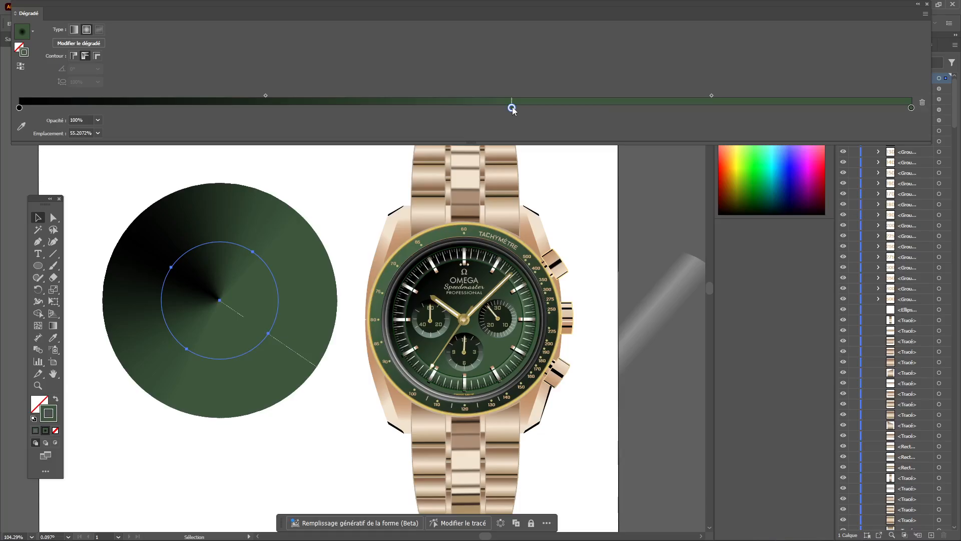
{"action": "left_click_drag", "start_coordinate": [512, 108], "coordinate": [645, 108]}
{"action": "double_click", "coordinate": [644, 108]}
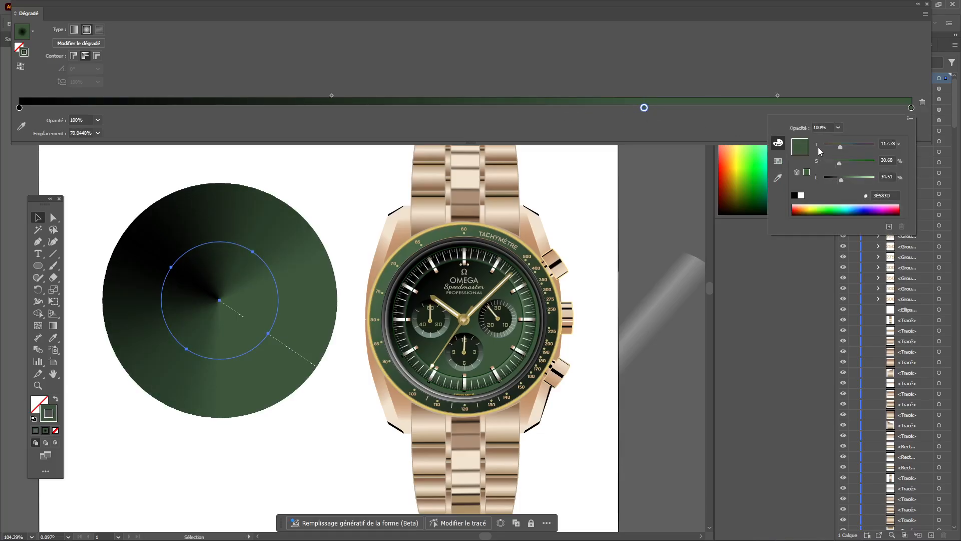
- Switch the green stop's colour model to RVB and back to TSL
{"action": "left_click", "coordinate": [910, 118]}
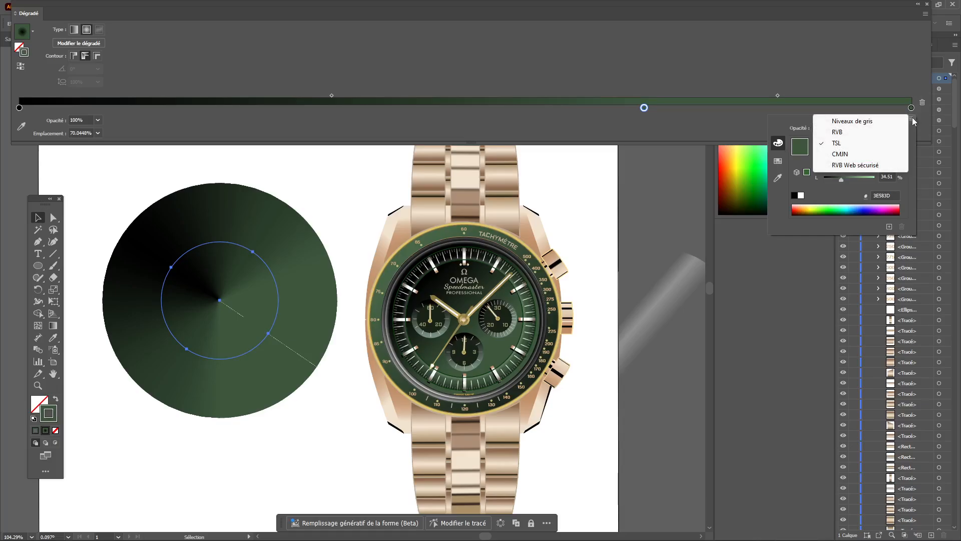
{"action": "left_click", "coordinate": [846, 132]}
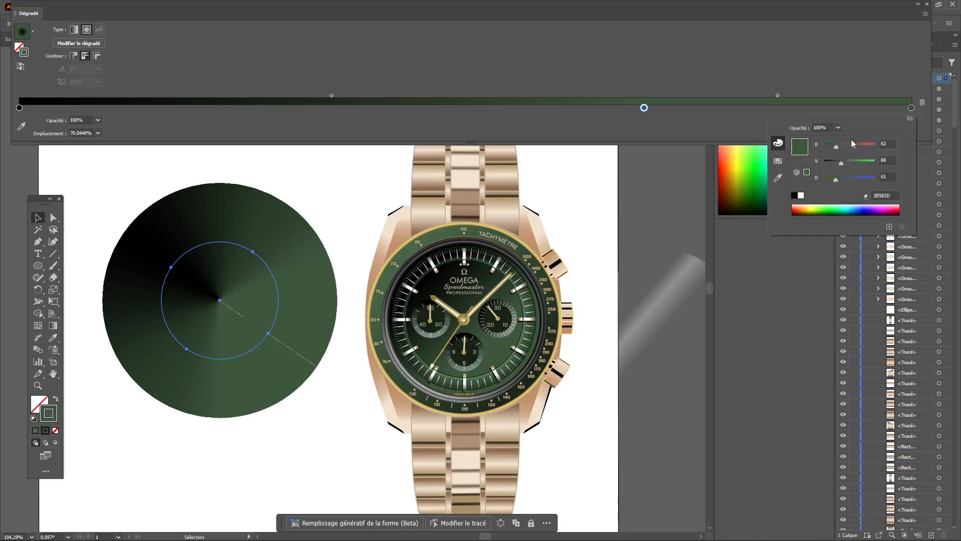
{"action": "left_click", "coordinate": [910, 119]}
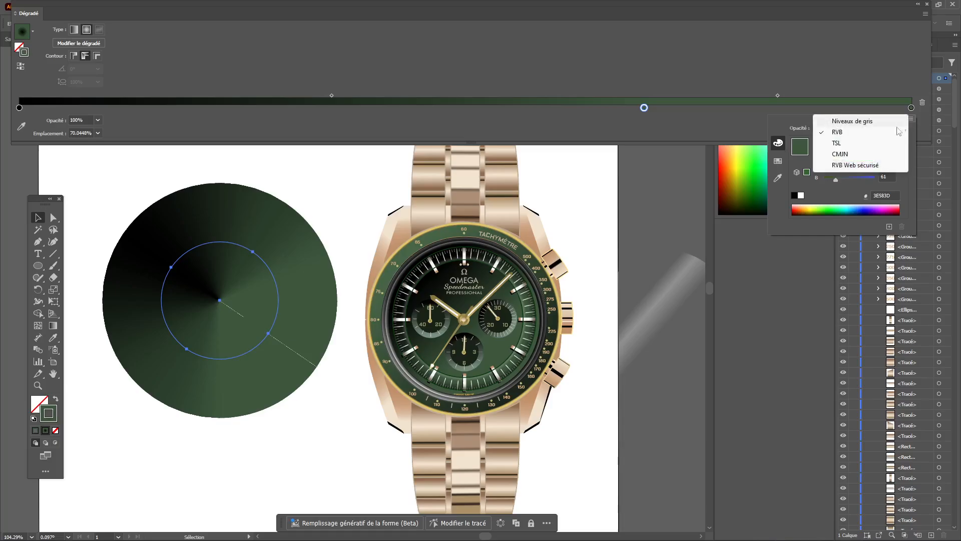
{"action": "left_click", "coordinate": [841, 144]}
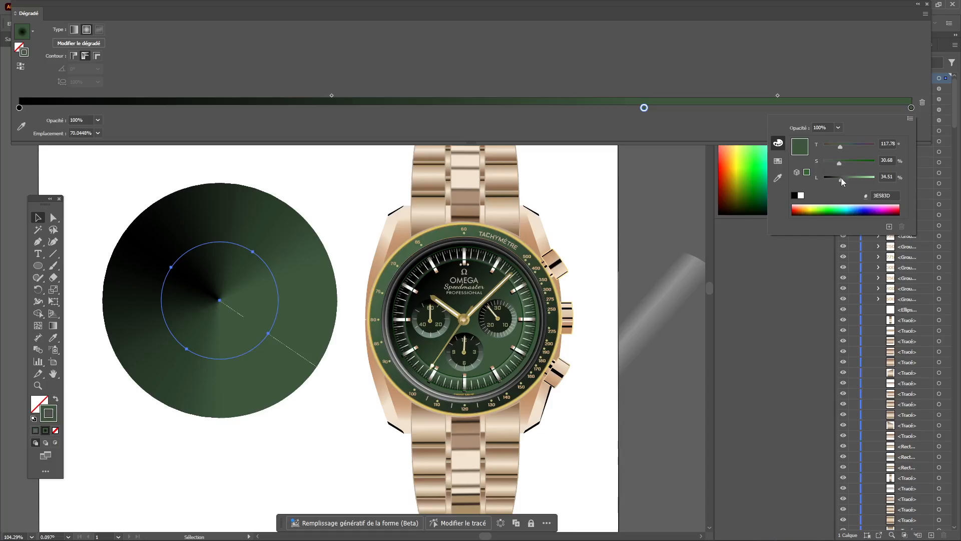
- Lighten the added green stop to about 61% brightness, lower its saturation slightly and move it to about 72%
{"action": "left_click_drag", "start_coordinate": [840, 180], "coordinate": [854, 178]}
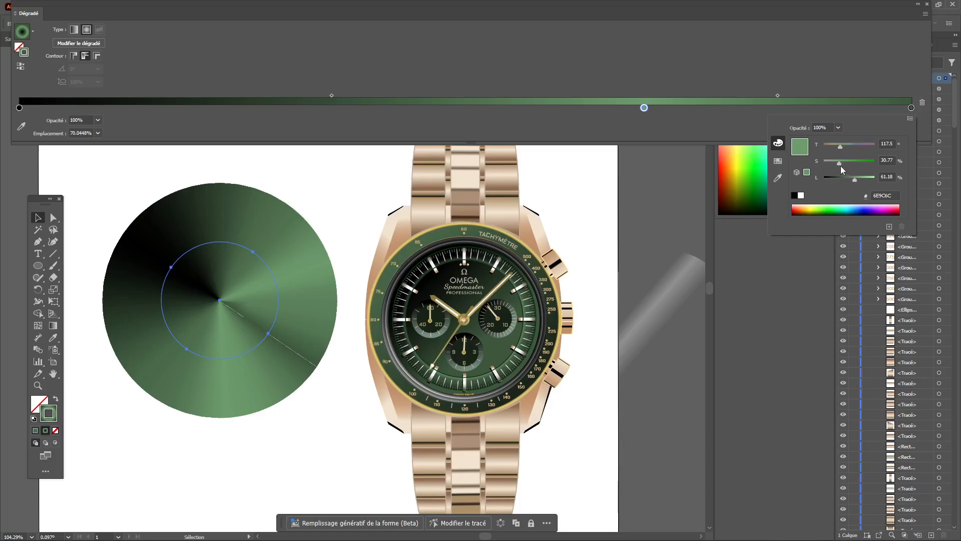
{"action": "left_click_drag", "start_coordinate": [837, 163], "coordinate": [834, 163]}
{"action": "left_click", "coordinate": [644, 109]}
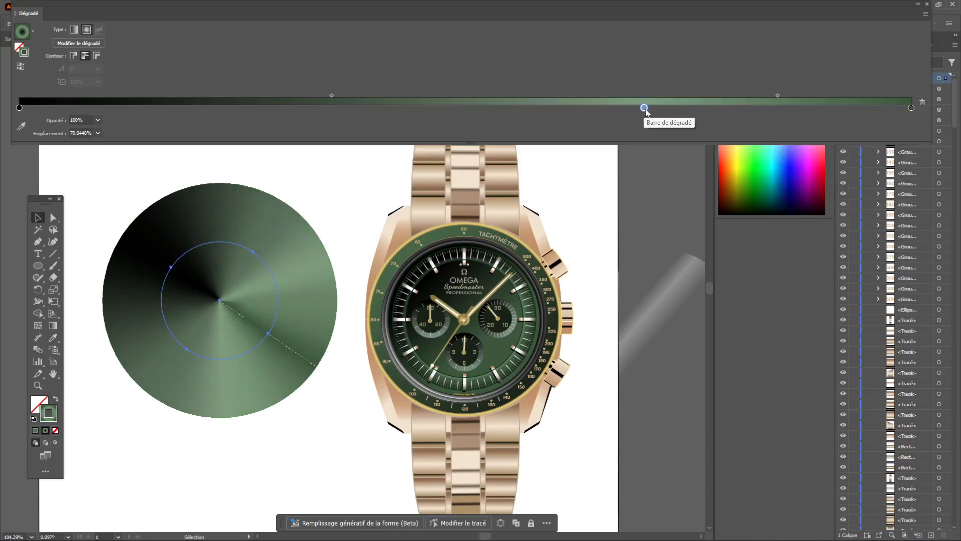
{"action": "left_click_drag", "start_coordinate": [647, 110], "coordinate": [668, 109]}
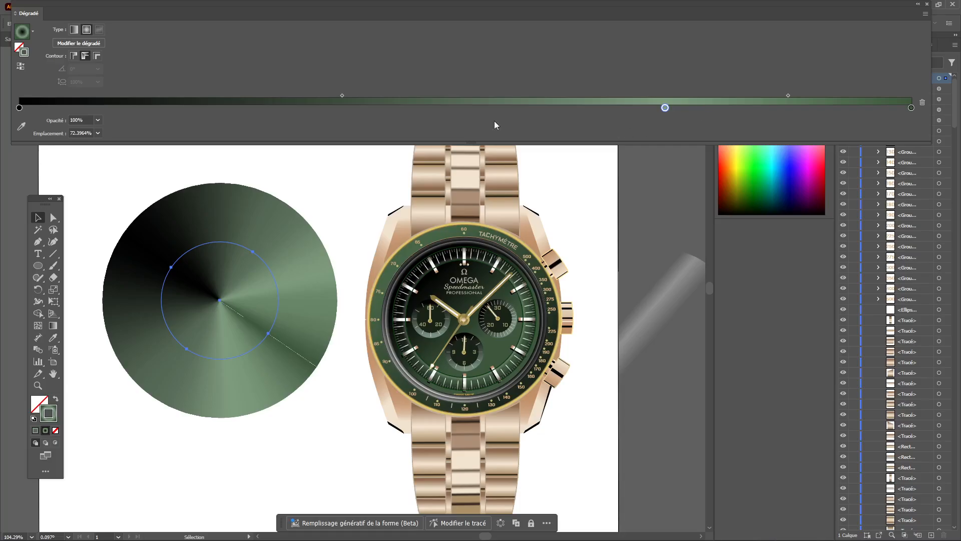
- Duplicate the black stop to about 64%, 80% and 21% and the light green stop to about 8%, nudging the original light green stop
{"action": "left_click_drag", "start_coordinate": [18, 108], "coordinate": [729, 116]}
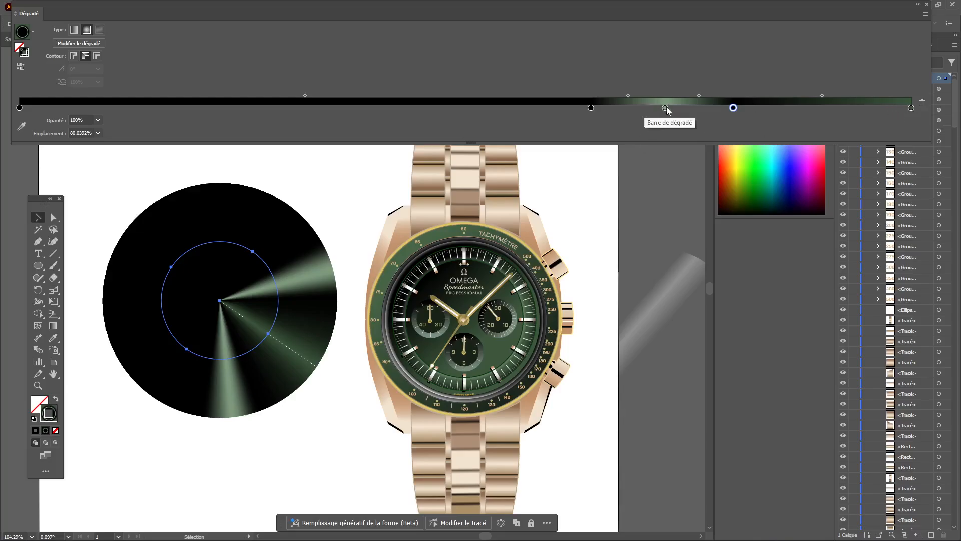
{"action": "left_click_drag", "start_coordinate": [665, 109], "coordinate": [659, 108]}
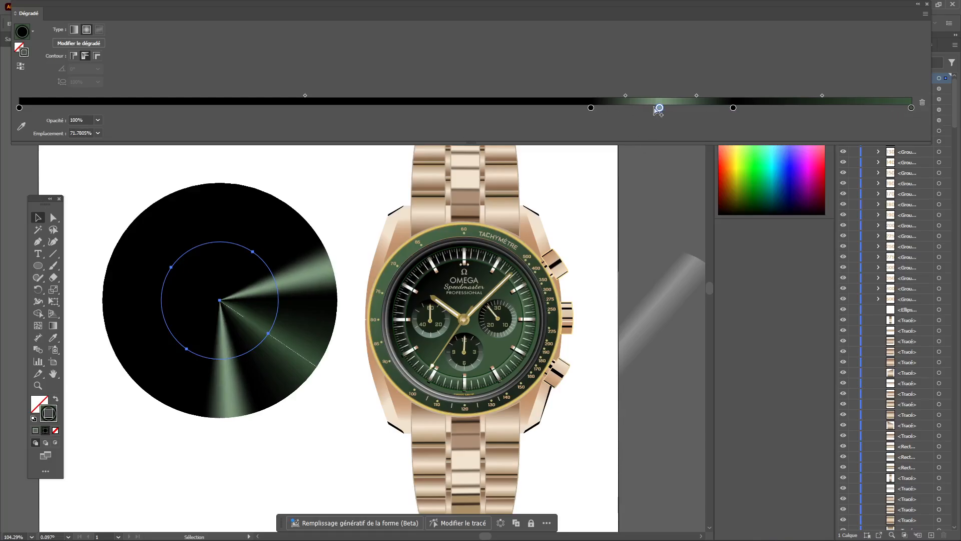
{"action": "left_click_drag", "start_coordinate": [591, 108], "coordinate": [172, 107]}
{"action": "left_click_drag", "start_coordinate": [659, 107], "coordinate": [94, 95]}
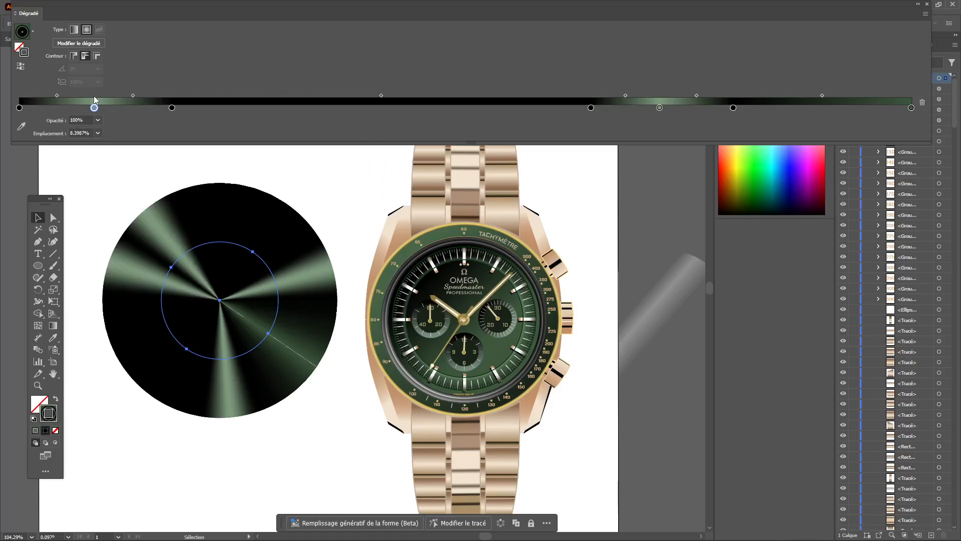
{"action": "left_click_drag", "start_coordinate": [172, 107], "coordinate": [204, 107]}
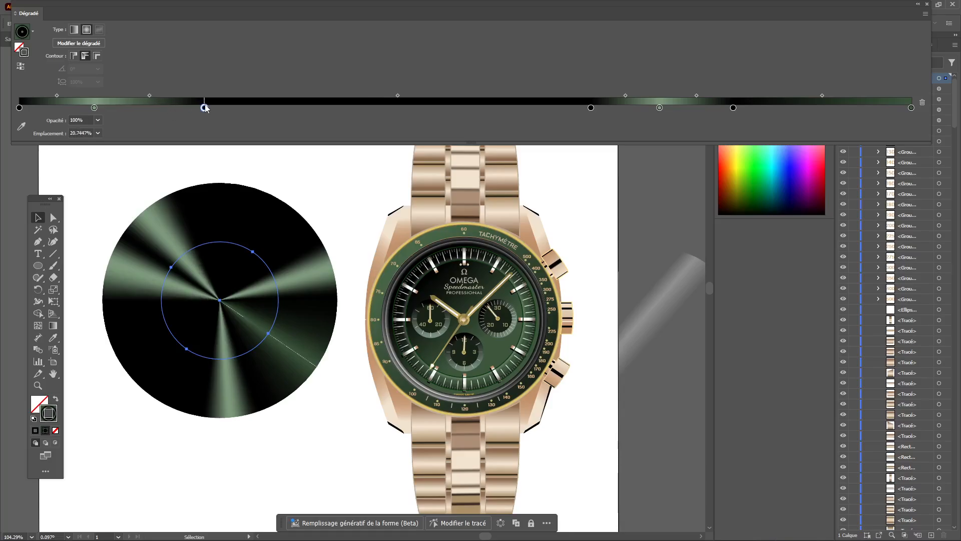
- Widen both light green bands by moving the midpoints beside them to about 33% and 71%, and about 33% and 64%
{"action": "left_click_drag", "start_coordinate": [149, 95], "coordinate": [172, 94]}
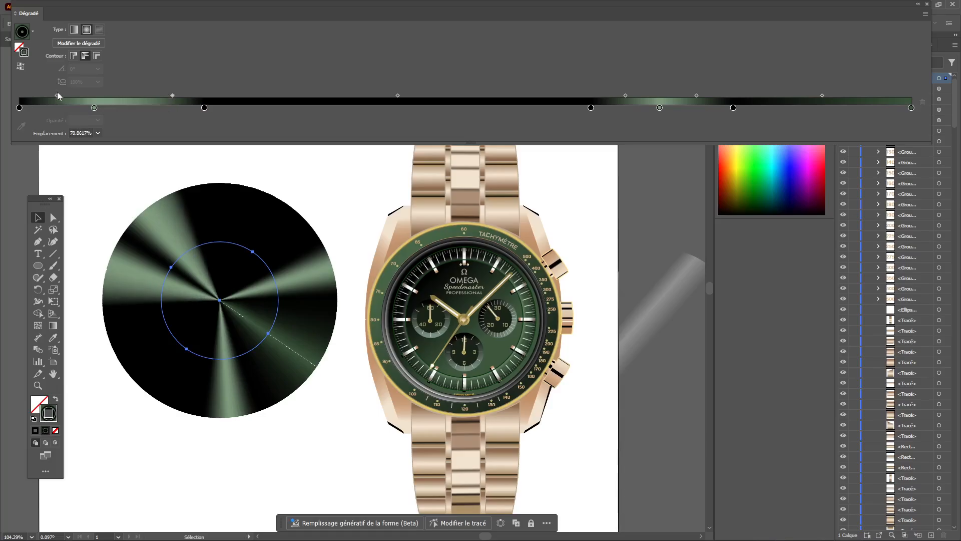
{"action": "left_click_drag", "start_coordinate": [53, 95], "coordinate": [43, 96]}
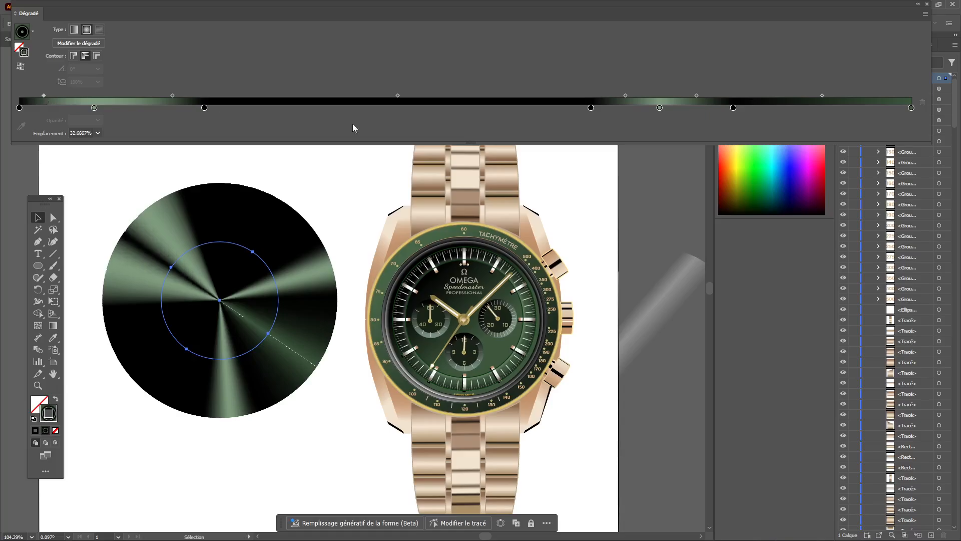
{"action": "left_click_drag", "start_coordinate": [625, 95], "coordinate": [614, 95]}
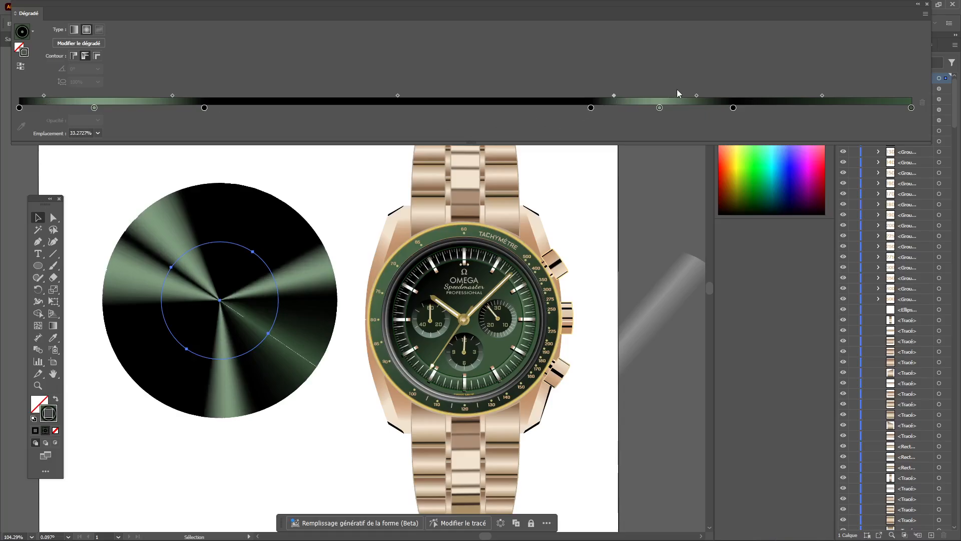
{"action": "left_click_drag", "start_coordinate": [707, 94], "coordinate": [703, 94]}
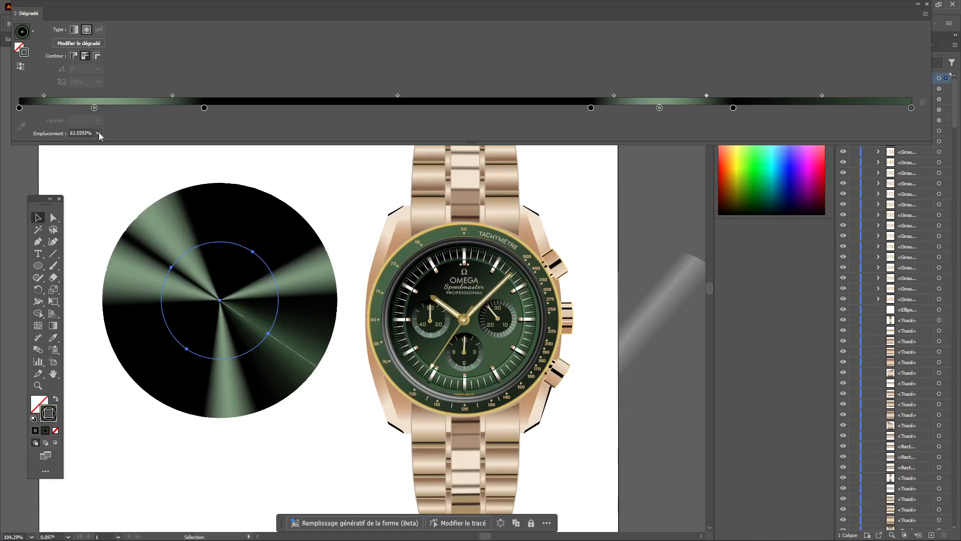
- Set the opacity of the black stops at 0%, about 21% and about 64% to 0%
{"action": "left_click", "coordinate": [19, 107]}
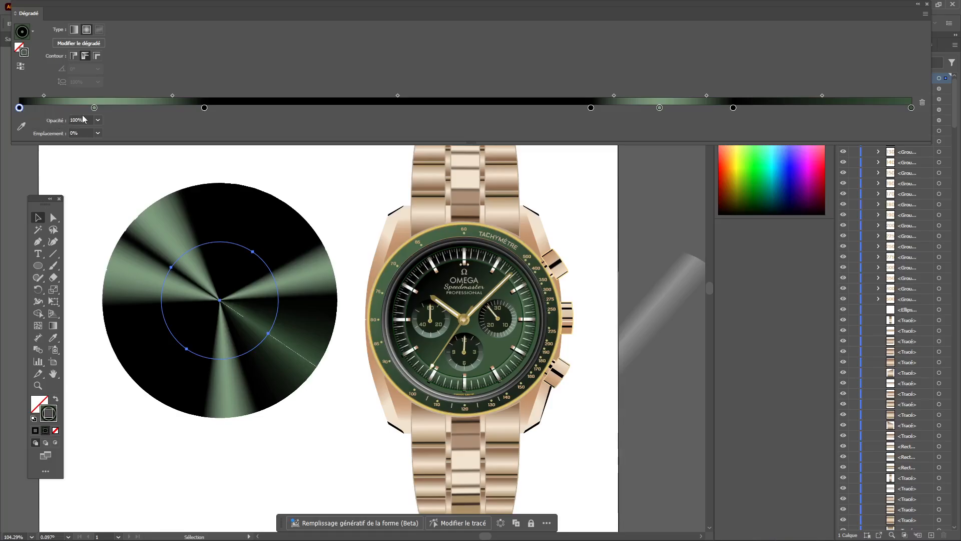
{"action": "left_click", "coordinate": [98, 121]}
{"action": "left_click", "coordinate": [103, 133]}
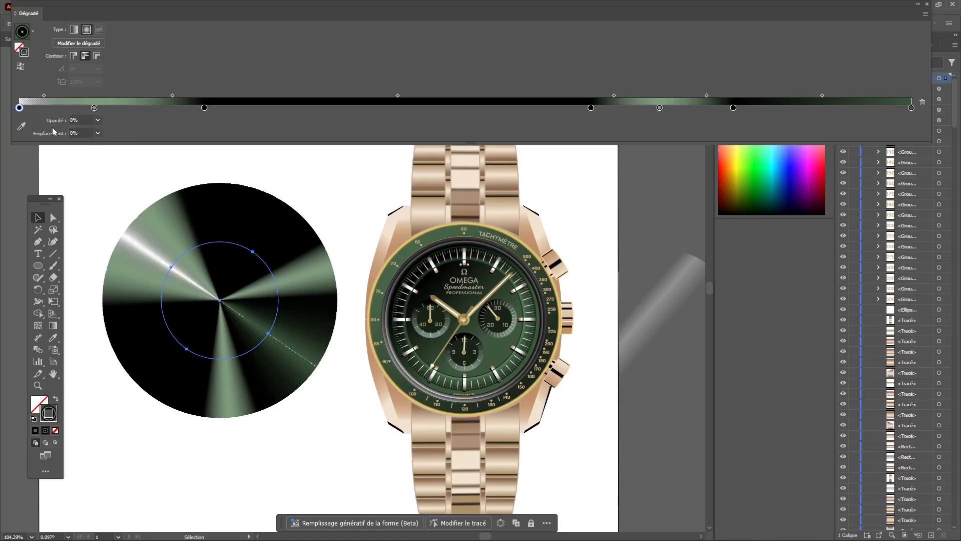
{"action": "left_click", "coordinate": [204, 108]}
{"action": "left_click", "coordinate": [98, 121]}
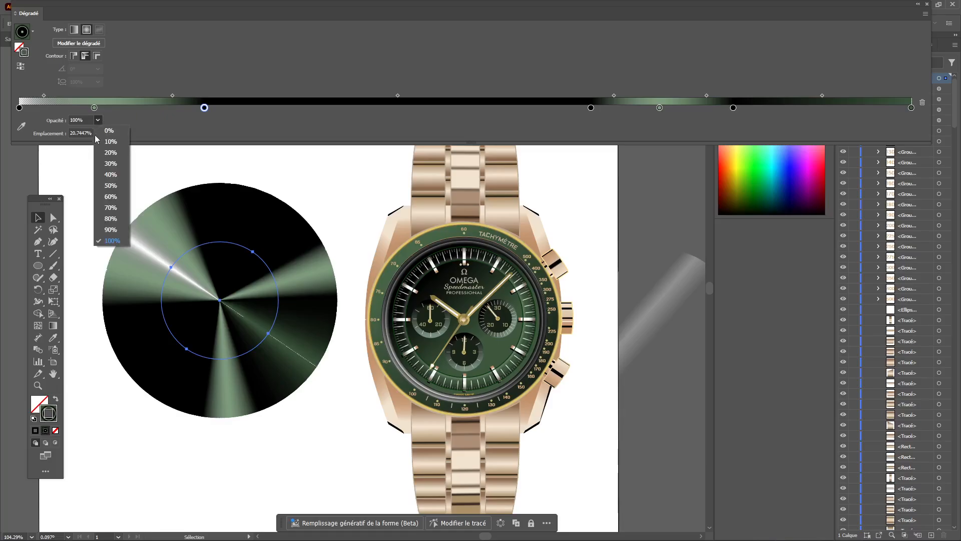
{"action": "left_click", "coordinate": [107, 134]}
{"action": "left_click", "coordinate": [591, 107]}
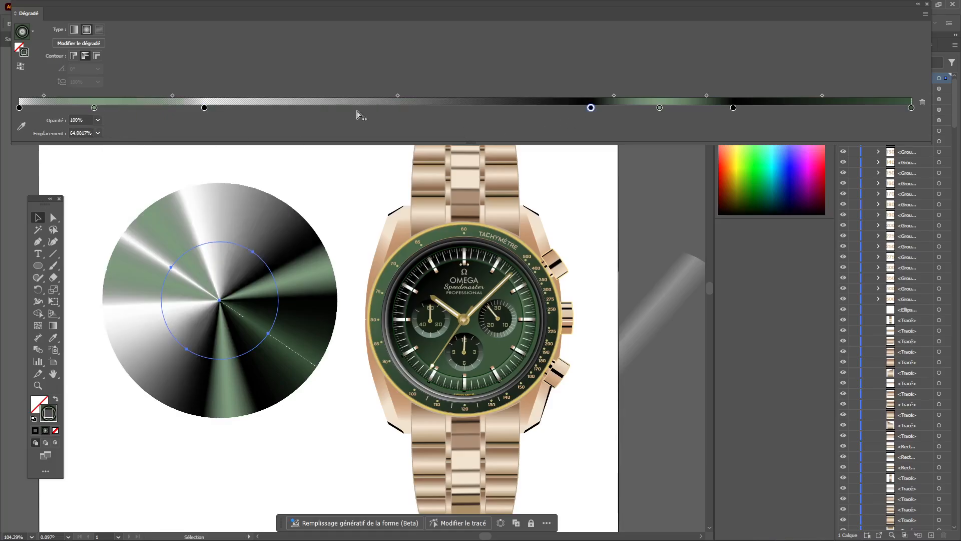
{"action": "left_click", "coordinate": [98, 120]}
{"action": "left_click", "coordinate": [107, 131]}
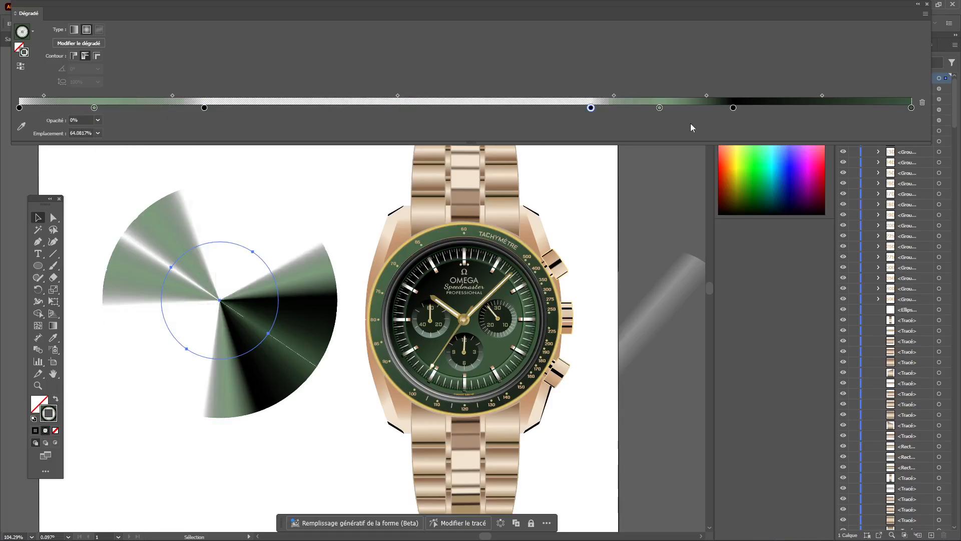
- Set the opacity of the black stop at about 80% to 0% and select the dark green end stop
{"action": "left_click", "coordinate": [733, 108]}
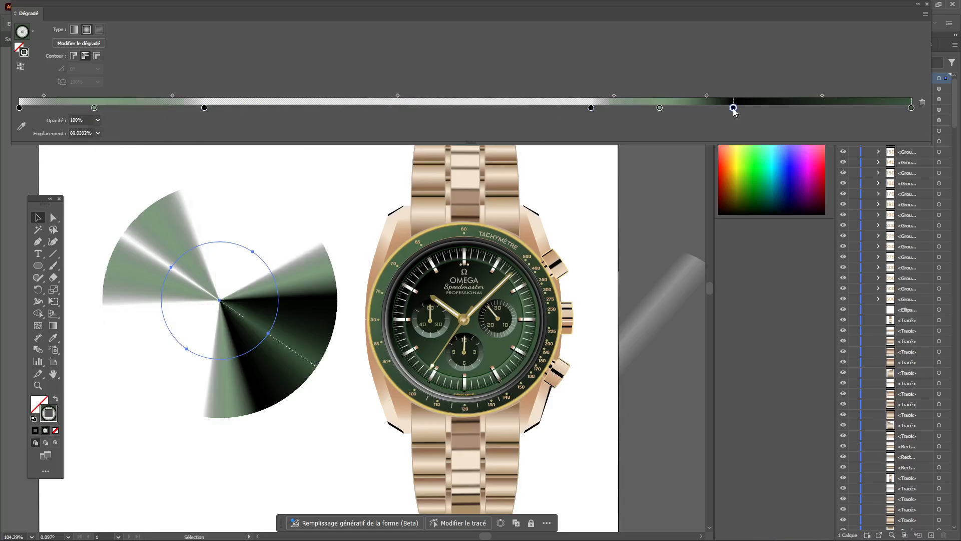
{"action": "left_click", "coordinate": [98, 121]}
{"action": "left_click", "coordinate": [106, 131]}
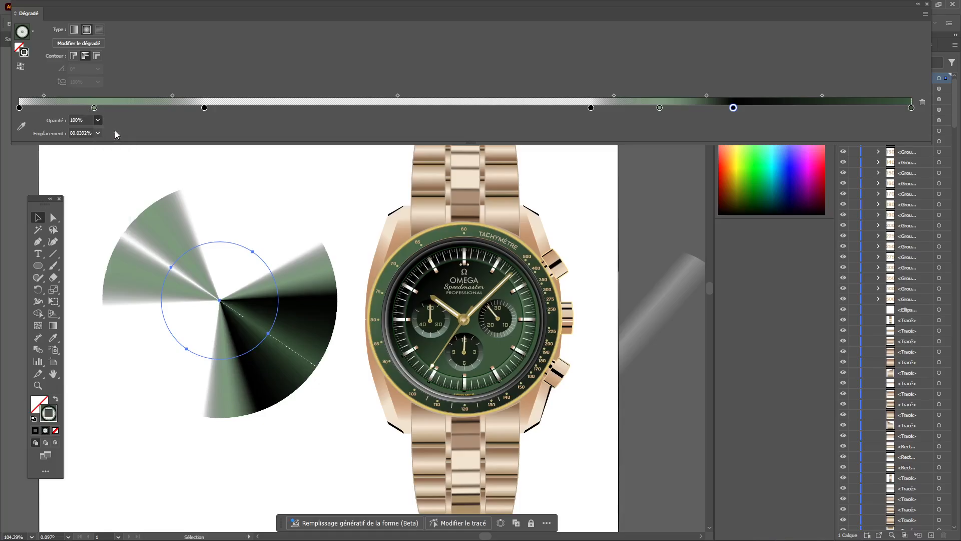
{"action": "left_click", "coordinate": [911, 108]}
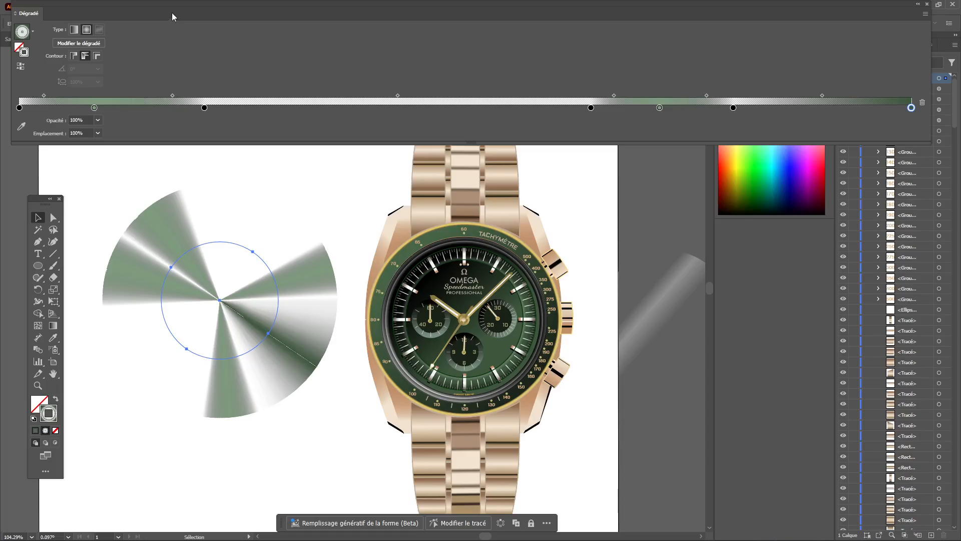
- Shift the gradient settings off the main commands, expand the appearance of the circle with the conical gradient stroke, and deselect it
{"action": "left_click_drag", "start_coordinate": [176, 8], "coordinate": [163, 55]}
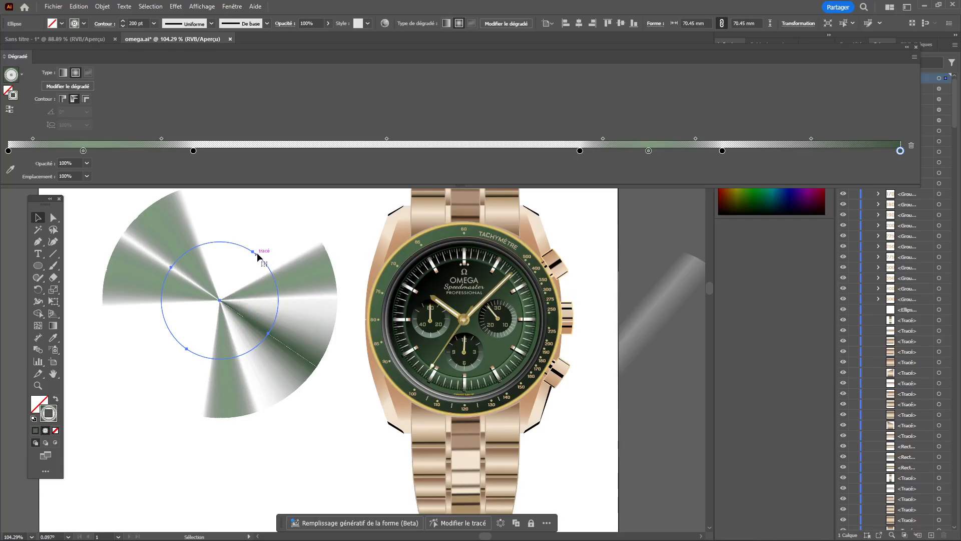
{"action": "left_click", "coordinate": [102, 7]}
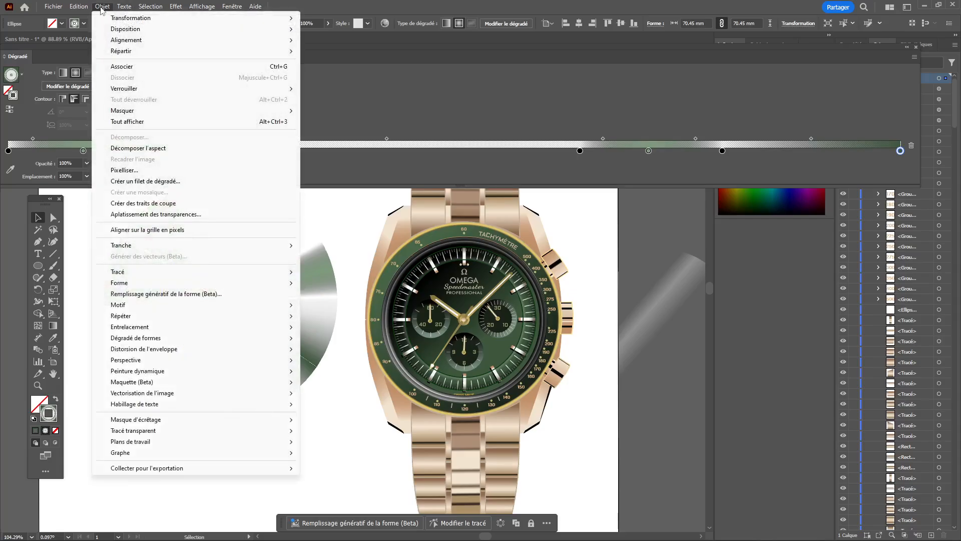
{"action": "left_click", "coordinate": [133, 149]}
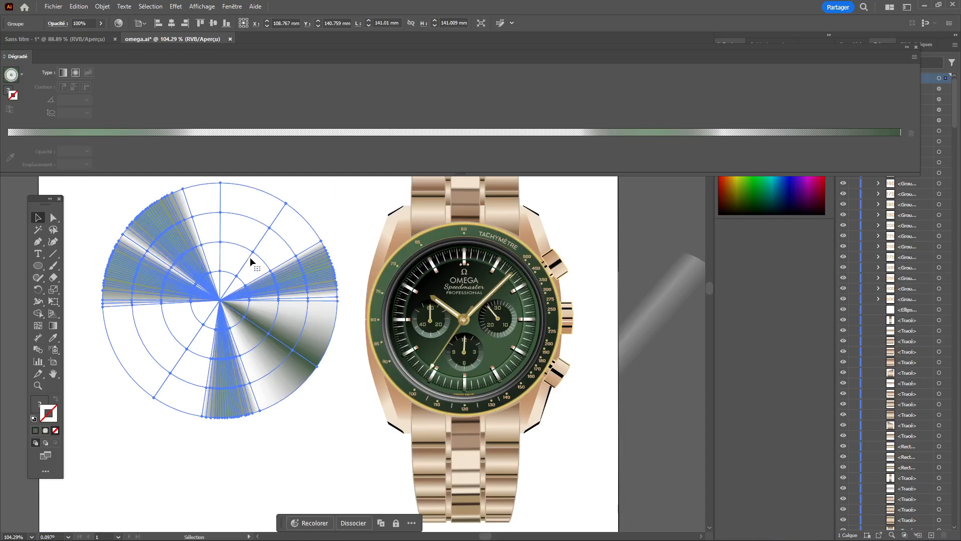
{"action": "left_click", "coordinate": [335, 405]}
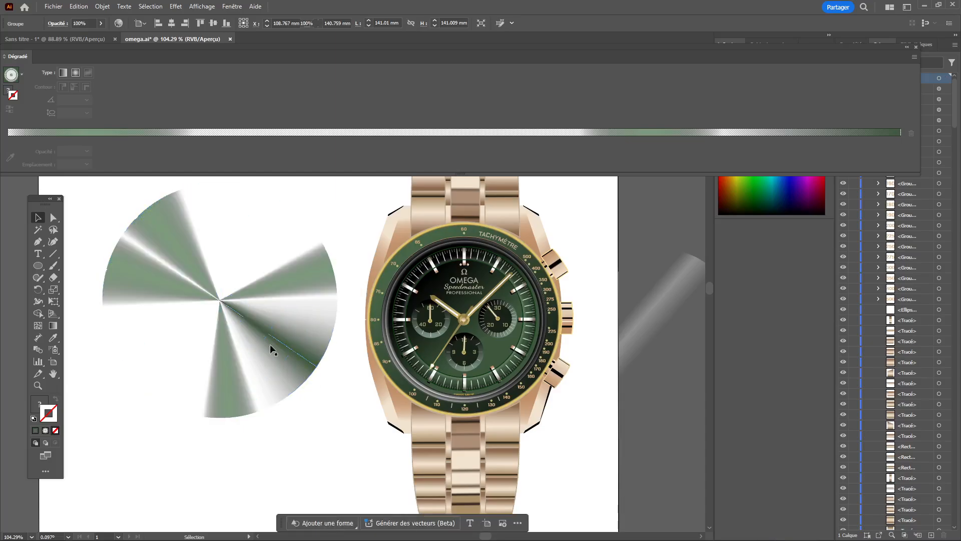
- Centre the expanded conical reflection on the watch dial and scale it down to about 95.3 mm across to fit inside the bezel
{"action": "left_click", "coordinate": [252, 301]}
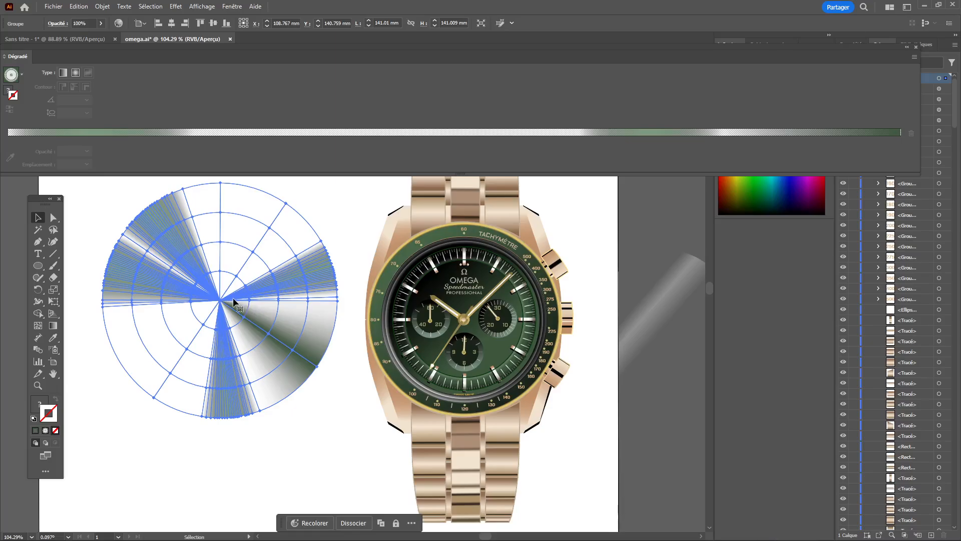
{"action": "left_click_drag", "start_coordinate": [233, 297], "coordinate": [478, 321]}
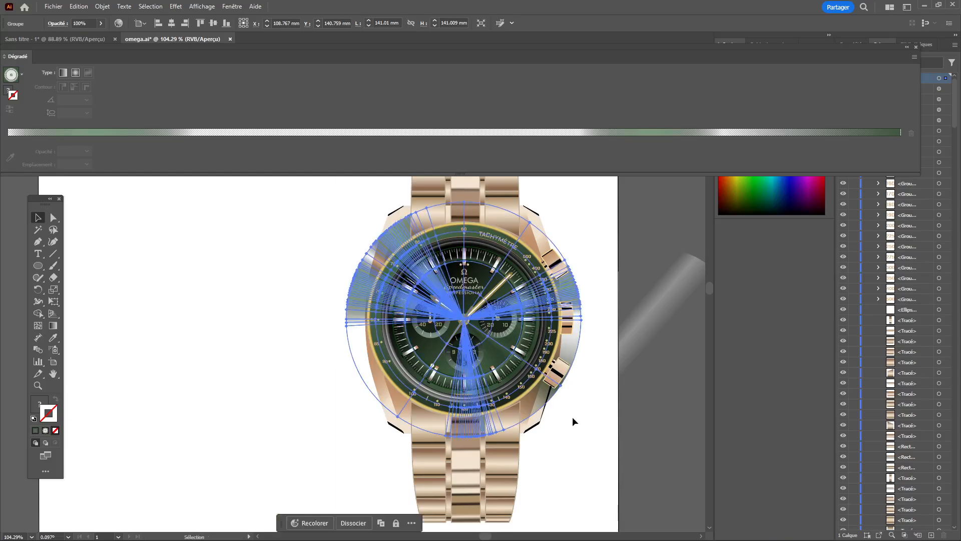
{"action": "left_click", "coordinate": [53, 289]}
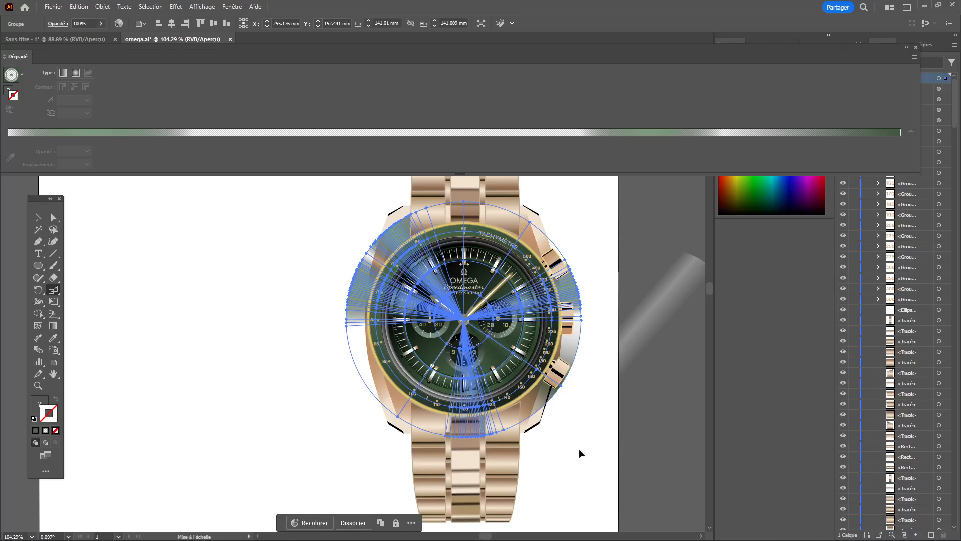
{"action": "left_click_drag", "start_coordinate": [579, 452], "coordinate": [546, 407]}
{"action": "left_click_drag", "start_coordinate": [546, 408], "coordinate": [546, 407]}
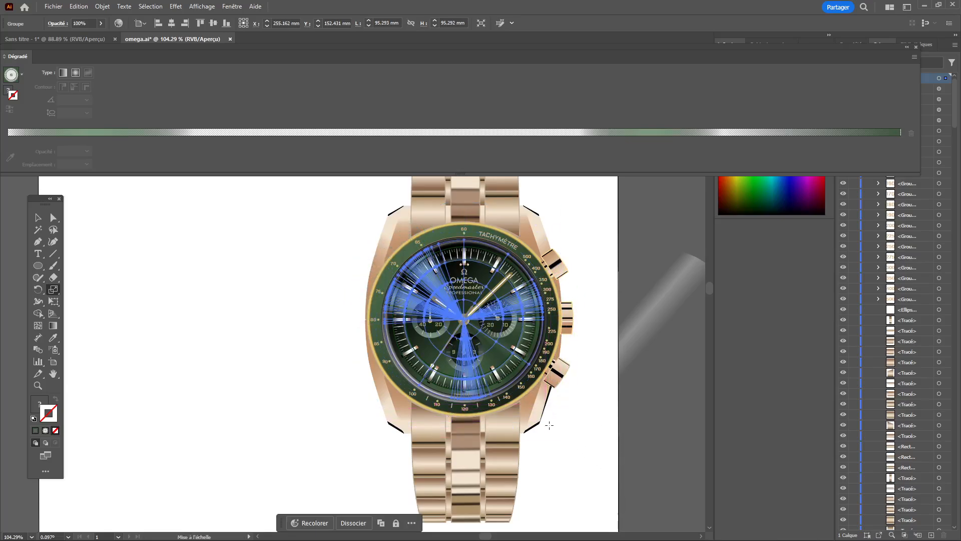
{"action": "key", "text": "v"}
{"action": "left_click", "coordinate": [227, 263]}
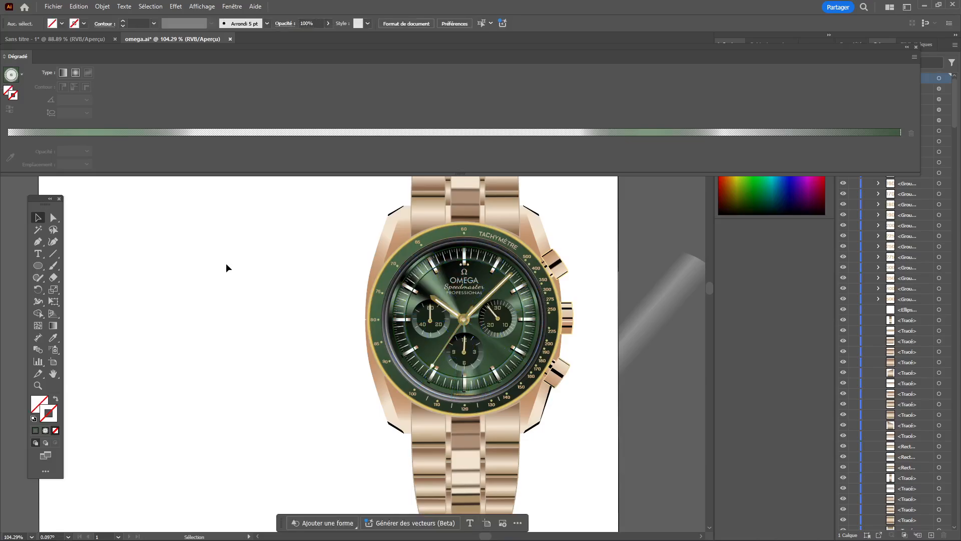
- Move the translucent grey reflection circle from beside the artboard onto the centre of the watch dial and deselect it
{"action": "left_click", "coordinate": [629, 320]}
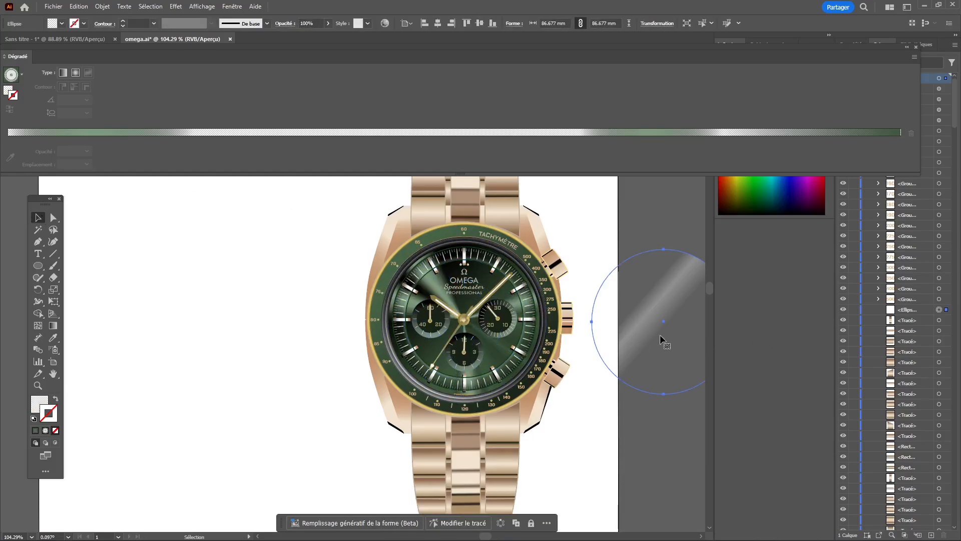
{"action": "left_click_drag", "start_coordinate": [660, 337], "coordinate": [451, 321]}
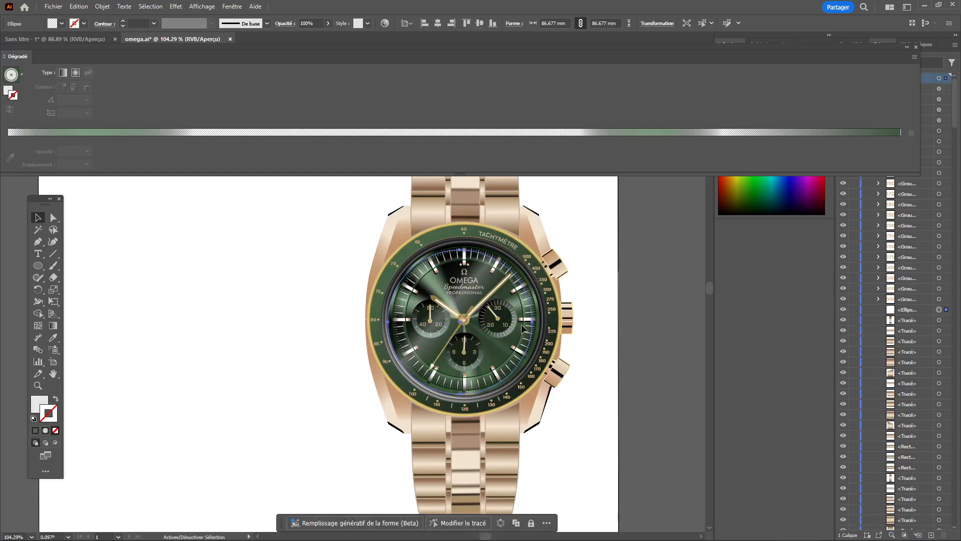
{"action": "left_click", "coordinate": [662, 339]}
{"action": "left_click_drag", "start_coordinate": [512, 346], "coordinate": [604, 368]}
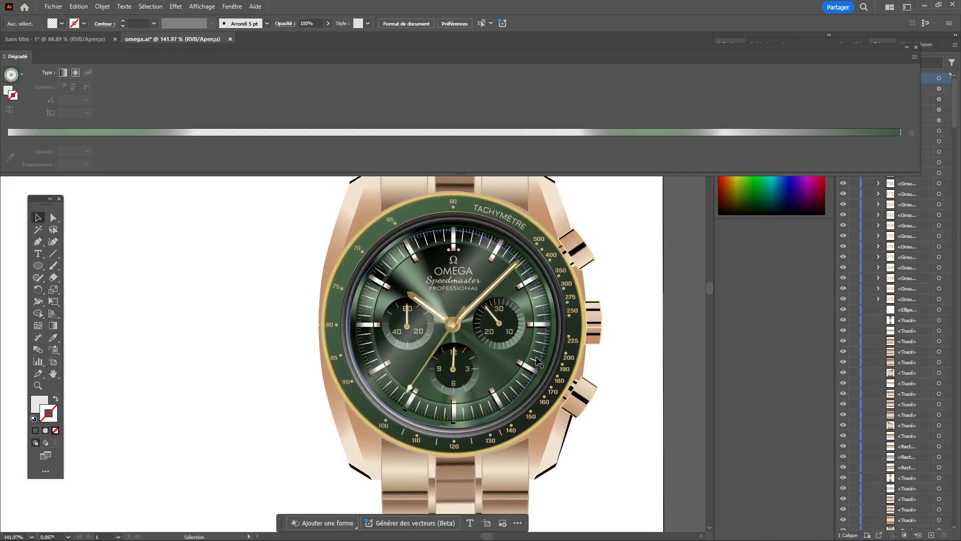